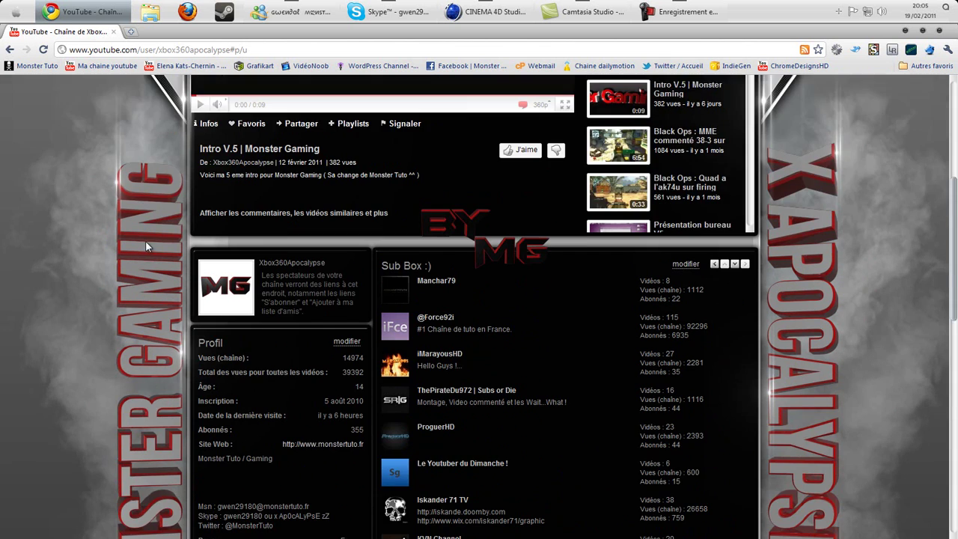
# Look over the YouTube channel page, play its newest intro video, and switch to CINEMA 4D.
pyautogui.scroll(-4, 113, 293)
pyautogui.scroll(1, 316, 263)
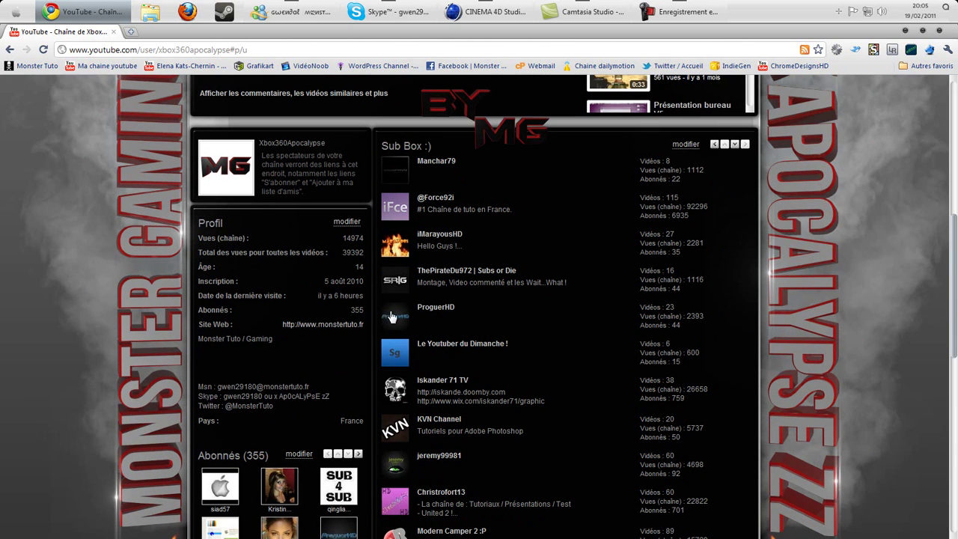
pyautogui.scroll(6, 132, 235)
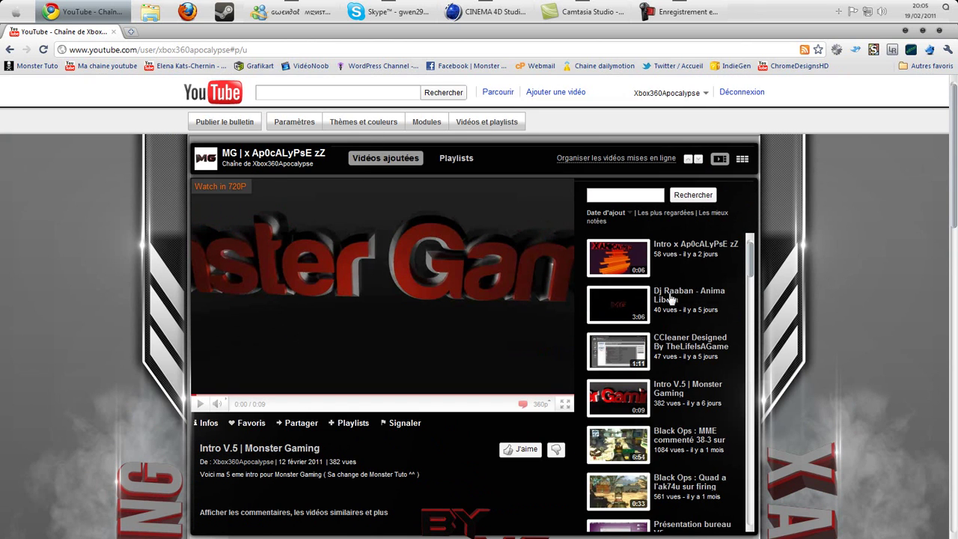
pyautogui.click(711, 254)
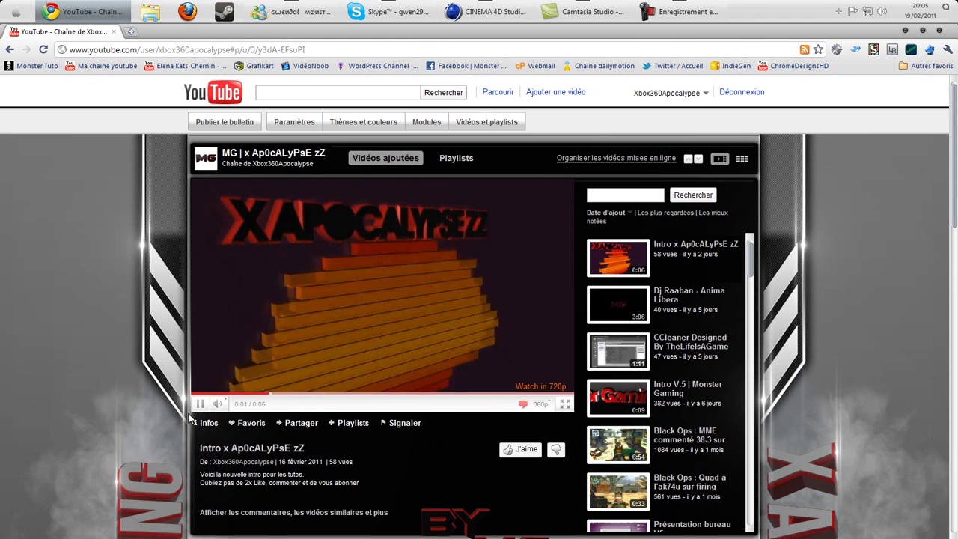
pyautogui.click(235, 404)
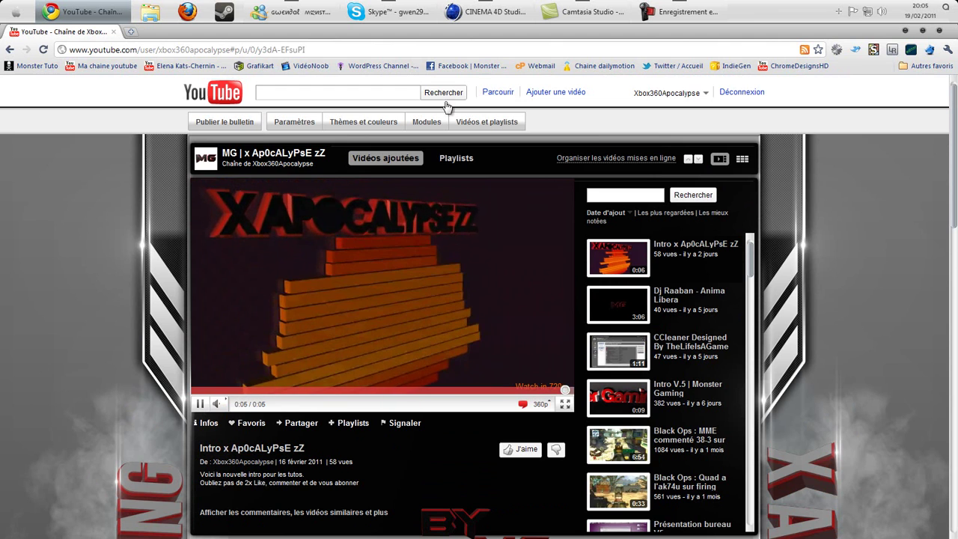
pyautogui.click(939, 31)
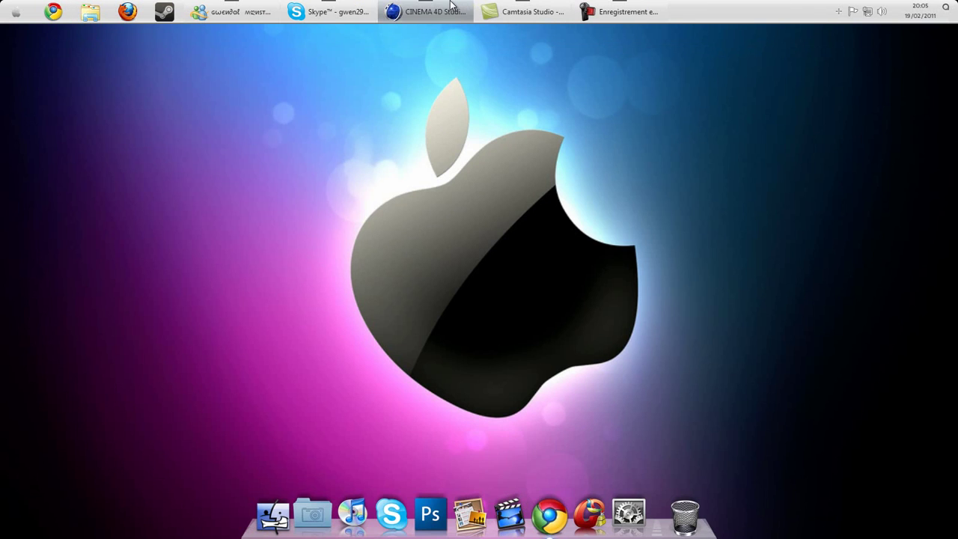
pyautogui.click(450, 9)
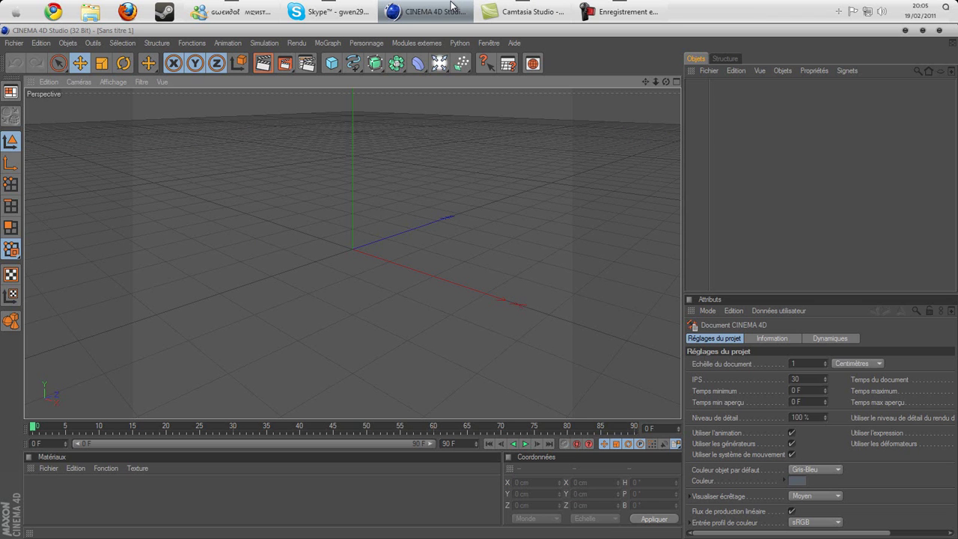
# Reopen the YouTube channel in Chrome, look through its page, and return to CINEMA 4D.
pyautogui.click(53, 12)
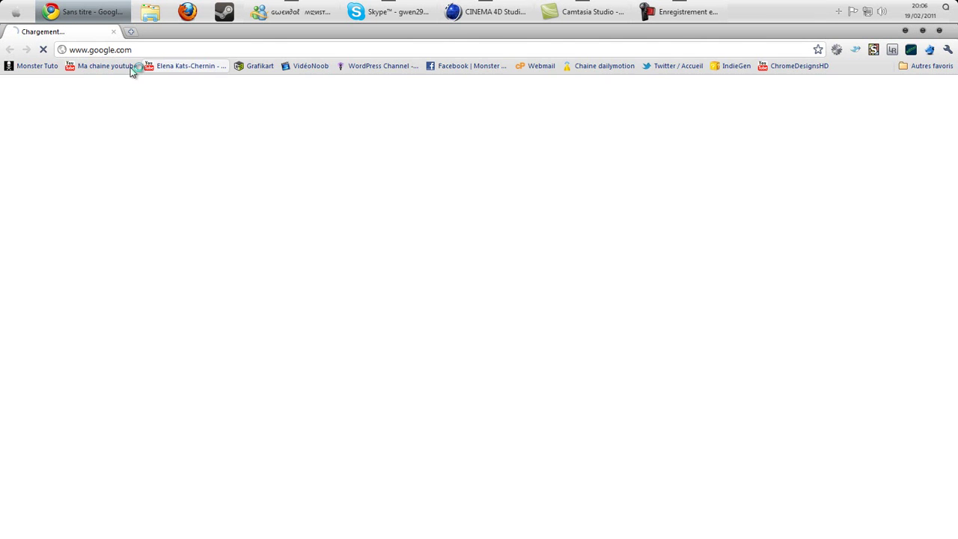
pyautogui.click(129, 67)
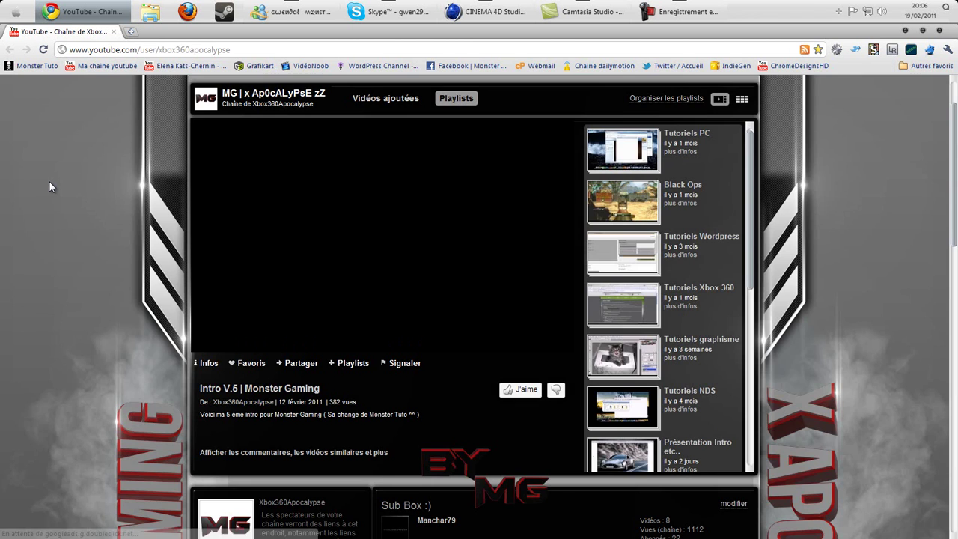
pyautogui.scroll(-15, 49, 182)
pyautogui.scroll(15, 49, 187)
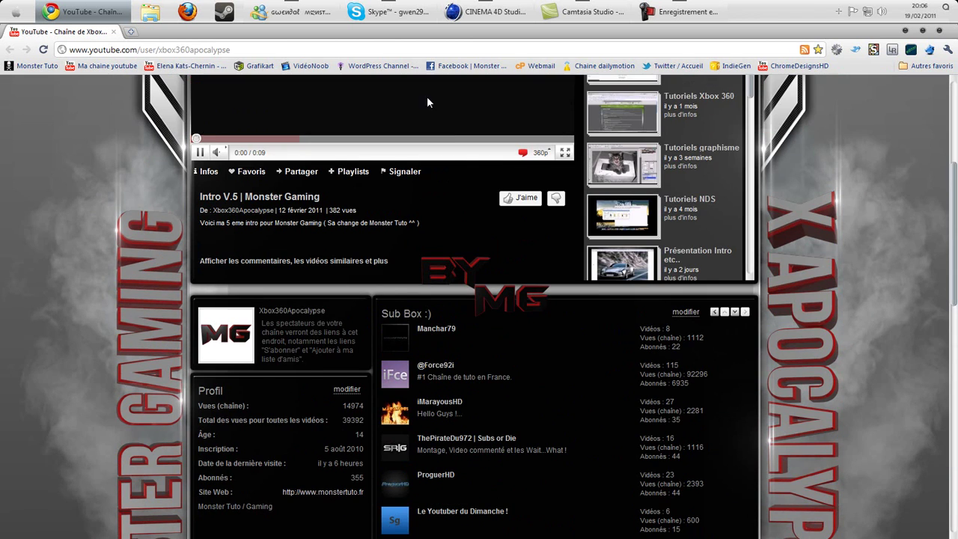
pyautogui.click(940, 30)
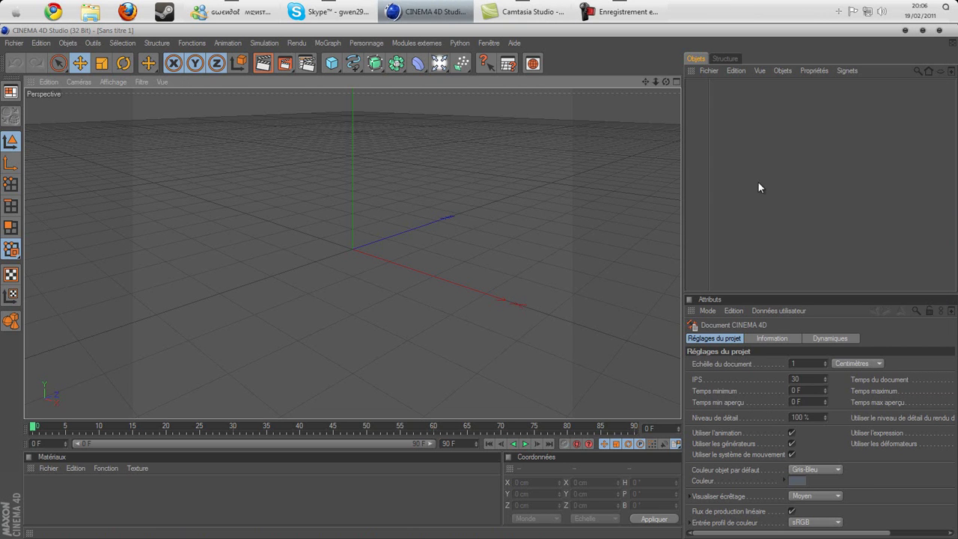
# Add a MoGraph Mo Texte object to the empty scene.
pyautogui.click(327, 43)
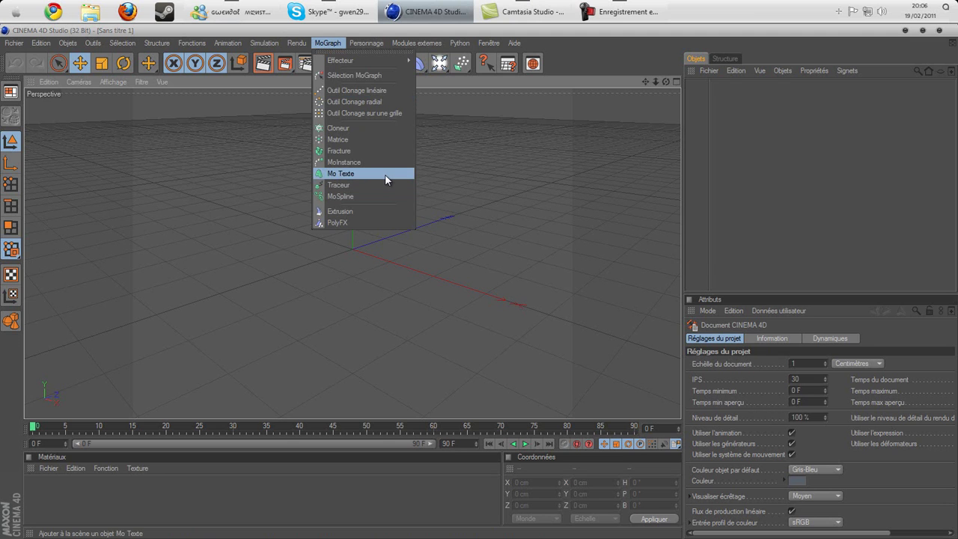
pyautogui.click(621, 44)
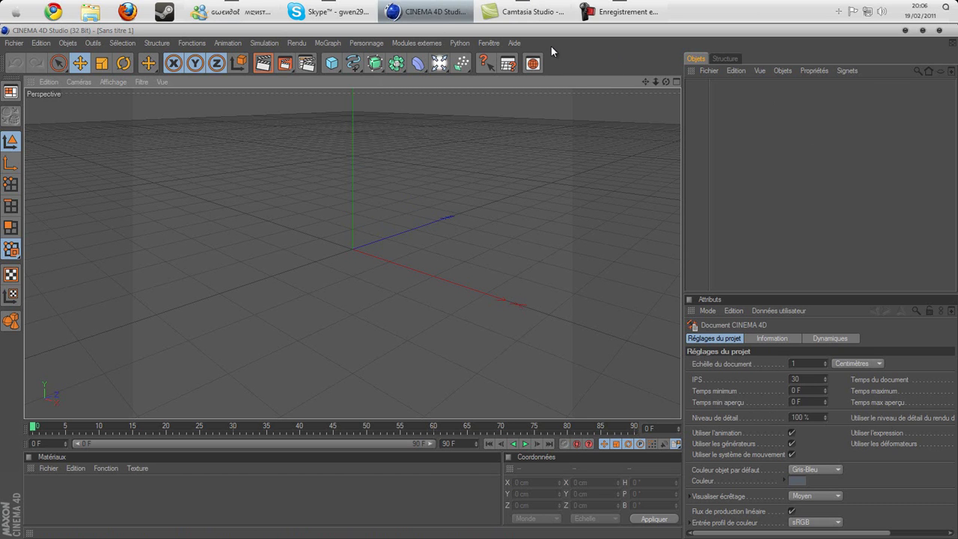
pyautogui.moveTo(665, 82); pyautogui.dragTo(478, 282)
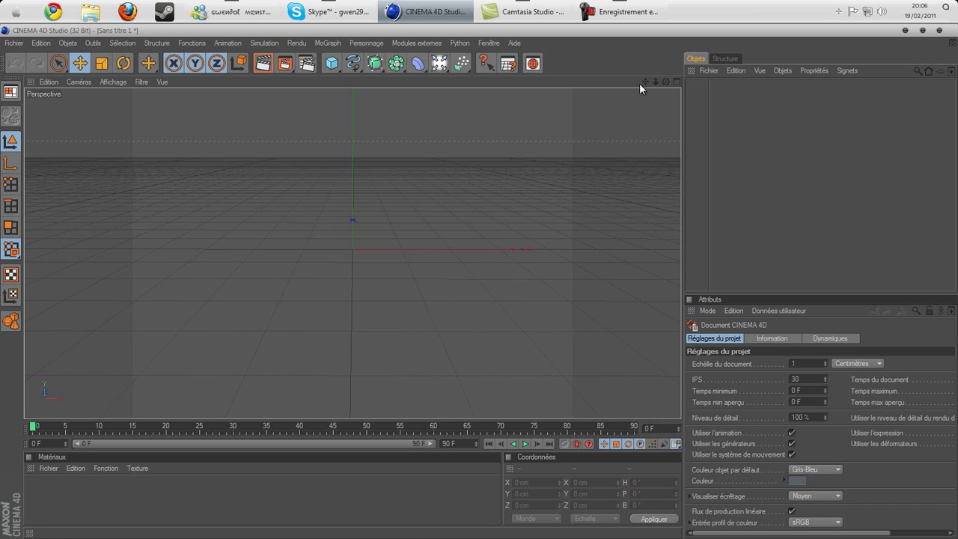
pyautogui.moveTo(644, 82); pyautogui.dragTo(479, 281)
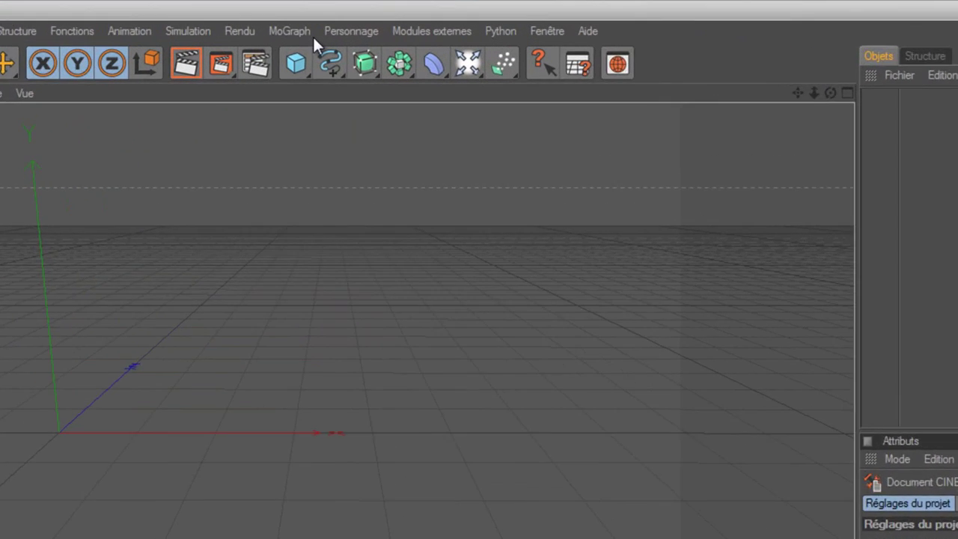
pyautogui.click(329, 43)
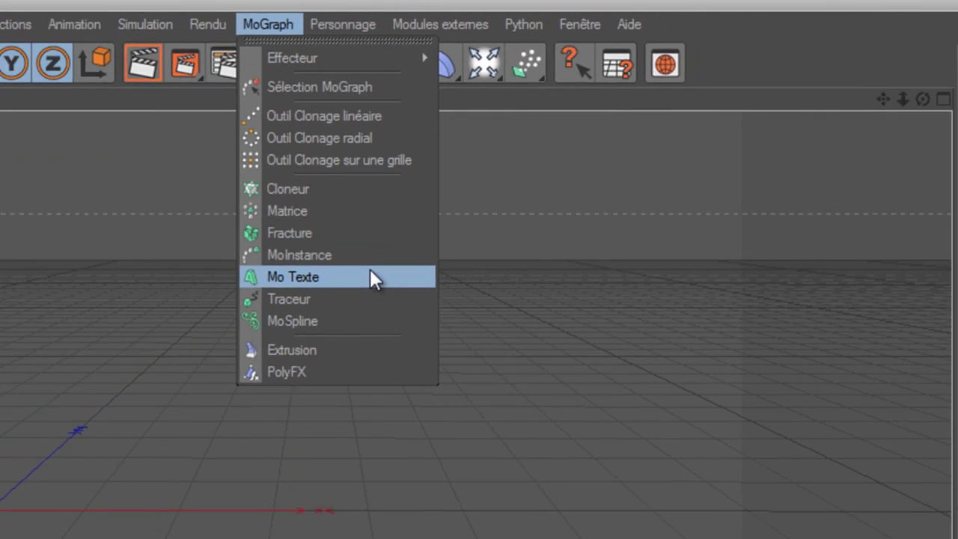
pyautogui.click(355, 333)
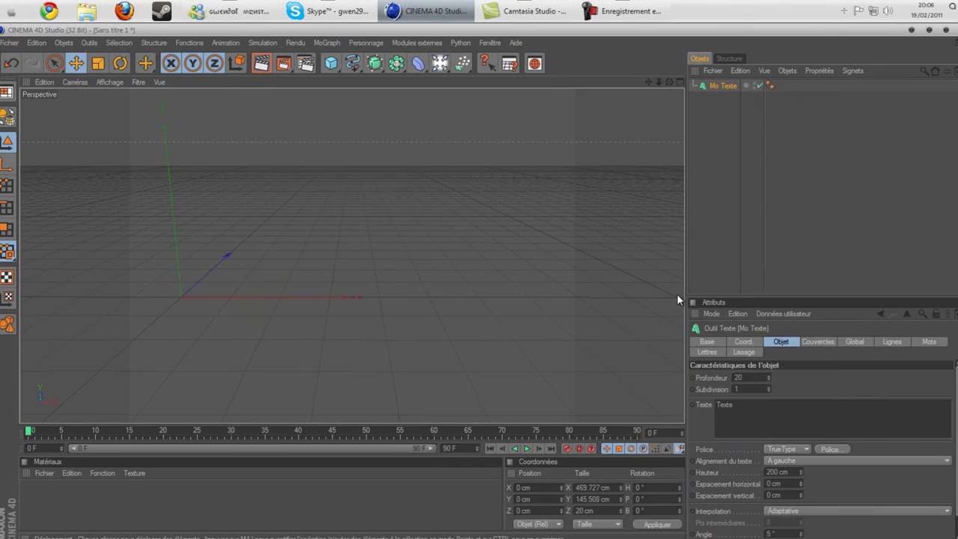
# Set the Mo Texte object's text to "Monster Gaming" and its depth (Profondeur) to 80.
pyautogui.click(780, 338)
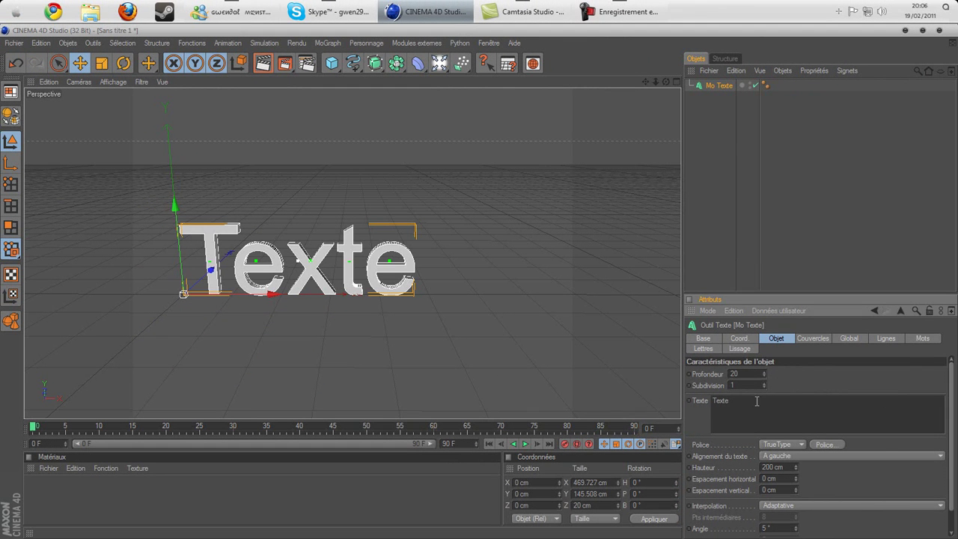
pyautogui.moveTo(746, 401); pyautogui.dragTo(709, 400)
pyautogui.write('Monster Gaming')
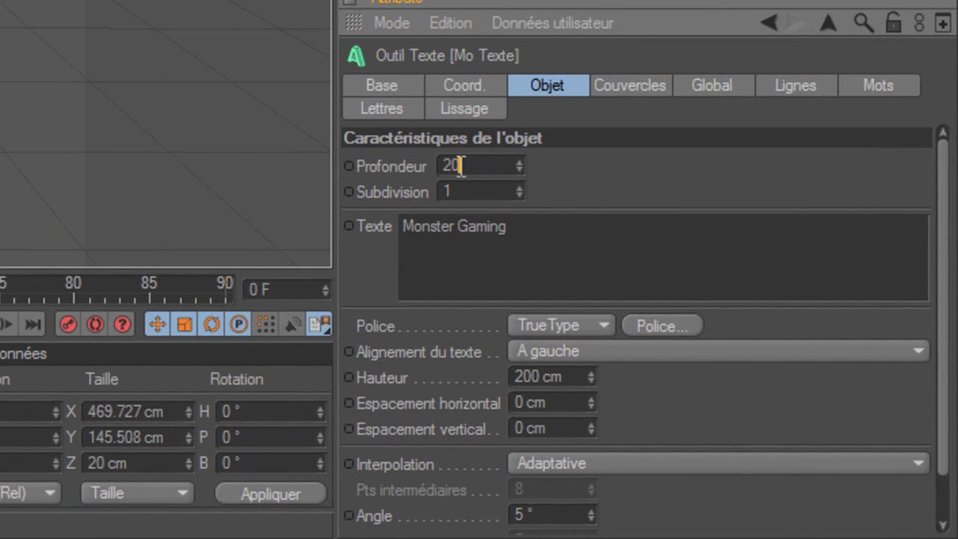
pyautogui.moveTo(460, 166); pyautogui.dragTo(434, 171)
pyautogui.press('BackSpace')
pyautogui.write('80')
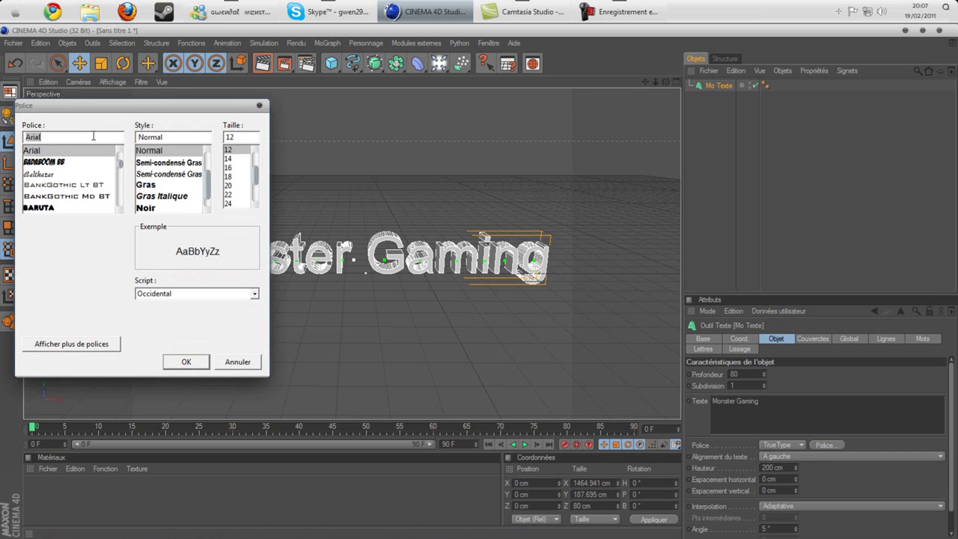
# Change the text's font to Bebas Neue in Normal style.
pyautogui.write('Bebas')
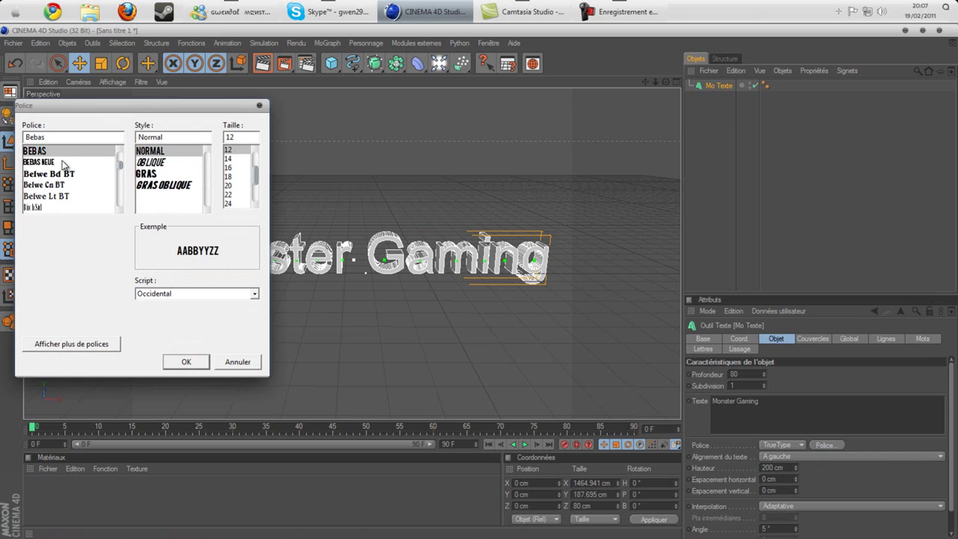
pyautogui.click(64, 163)
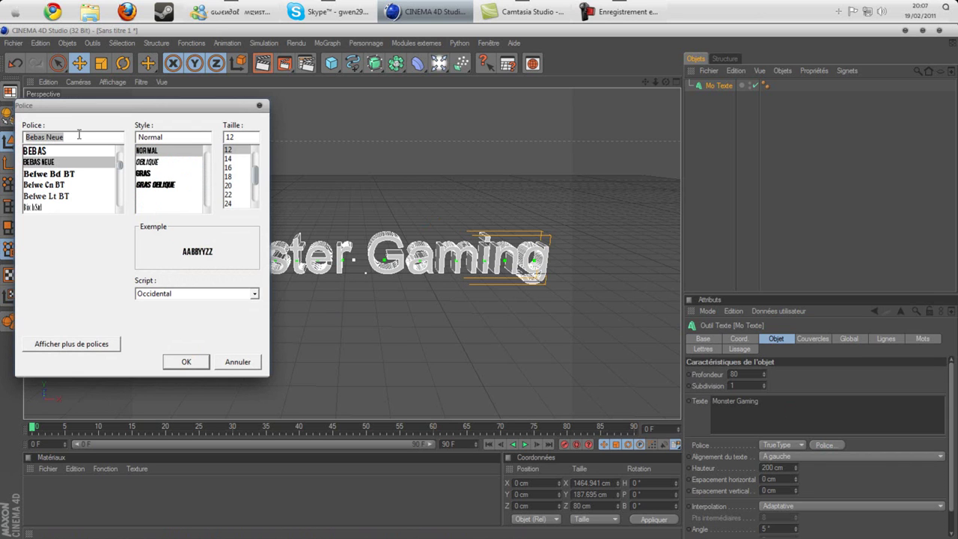
pyautogui.click(193, 366)
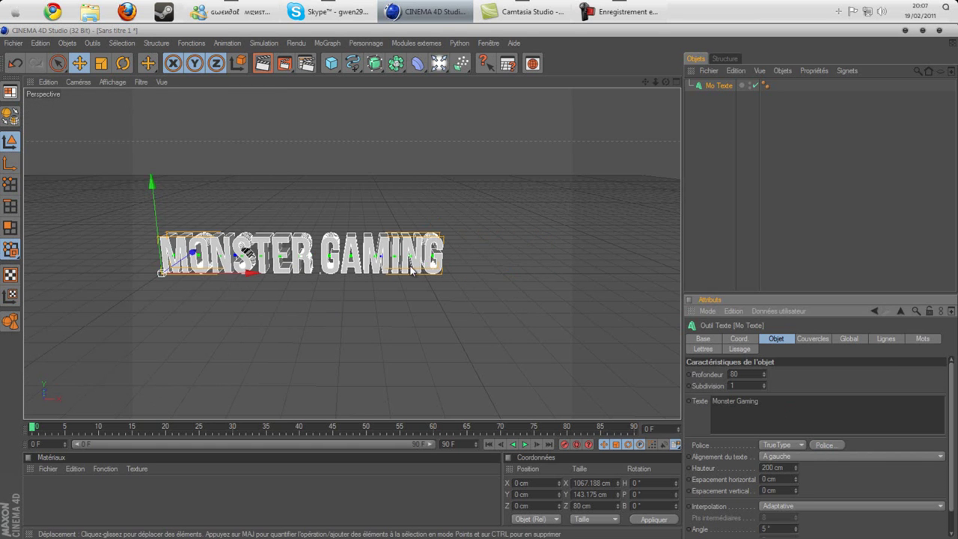
# Centre and frame the whole Monster Gaming text within the render area of the perspective view.
pyautogui.scroll(2, 410, 271)
pyautogui.moveTo(645, 80); pyautogui.dragTo(374, 238)
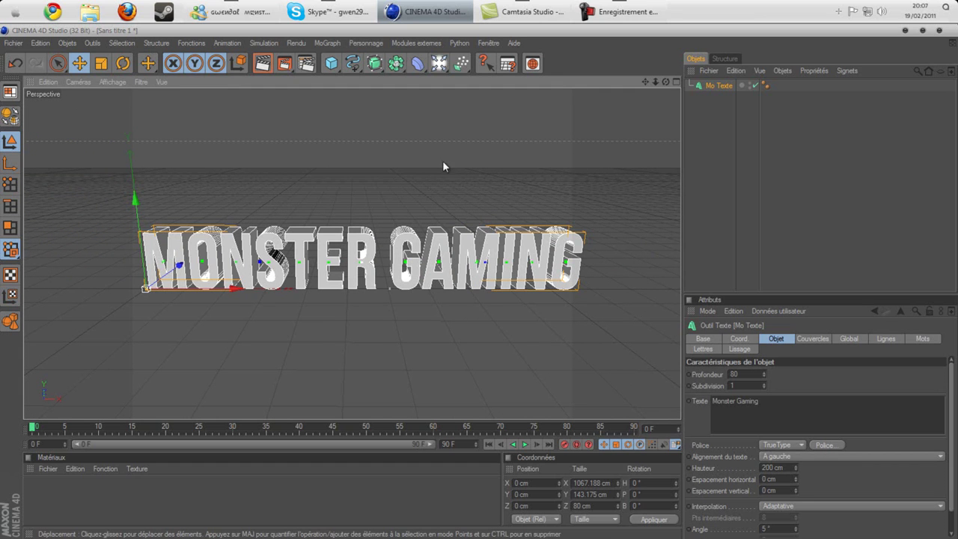
pyautogui.moveTo(646, 79); pyautogui.dragTo(481, 288)
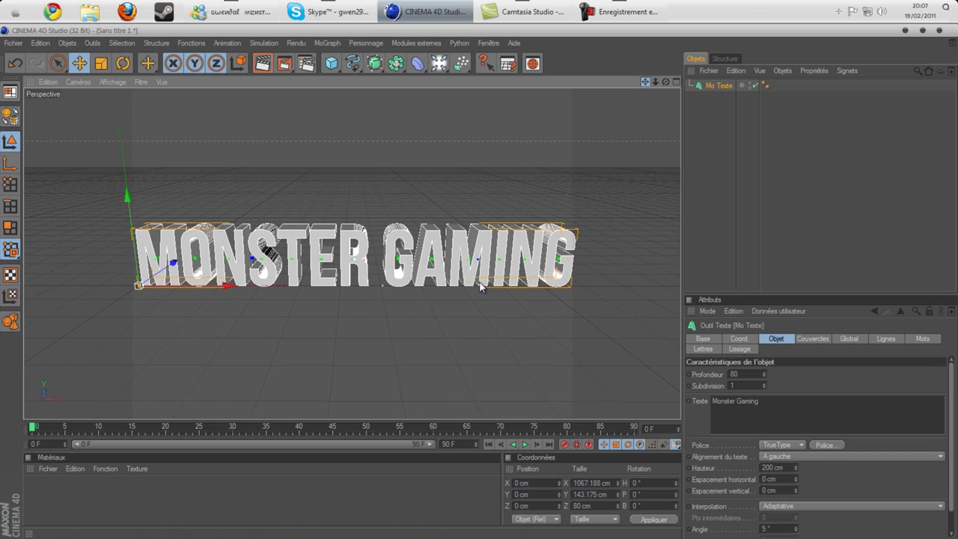
pyautogui.scroll(-1, 580, 170)
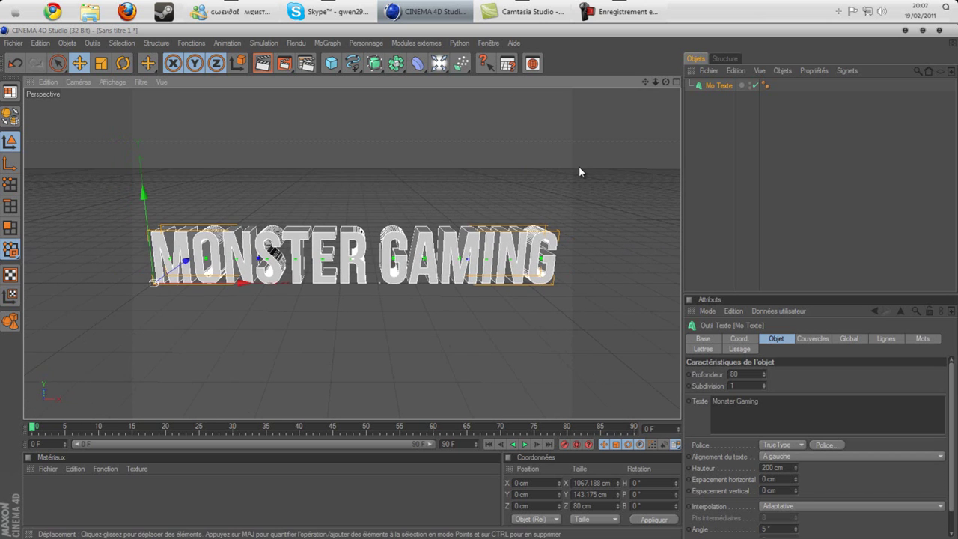
pyautogui.moveTo(654, 81); pyautogui.dragTo(559, 320)
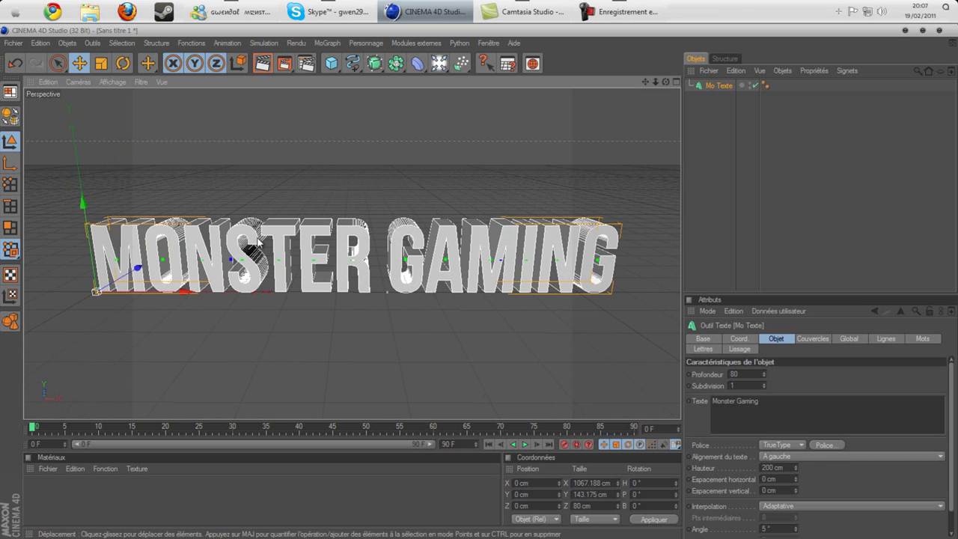
pyautogui.scroll(-1, 449, 239)
pyautogui.scroll(-1, 449, 241)
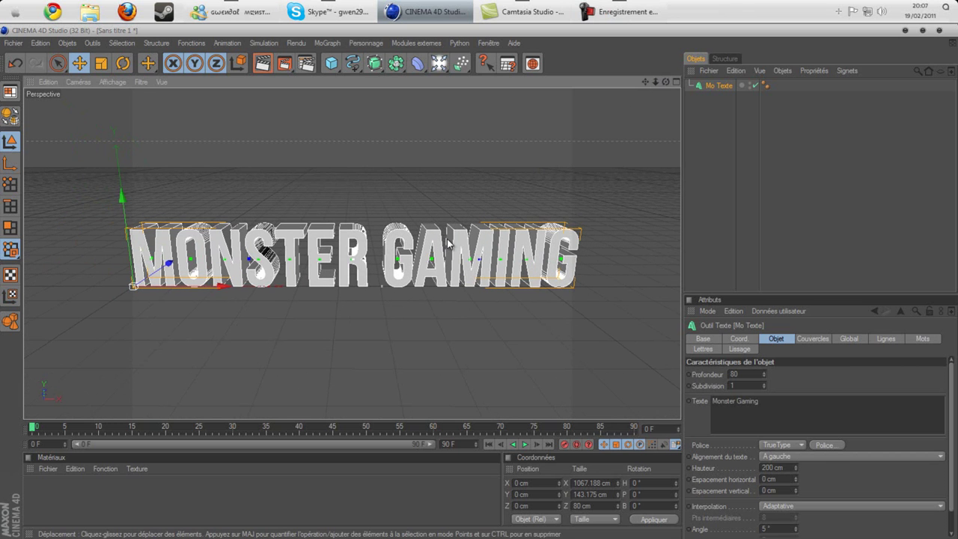
pyautogui.scroll(-3, 448, 242)
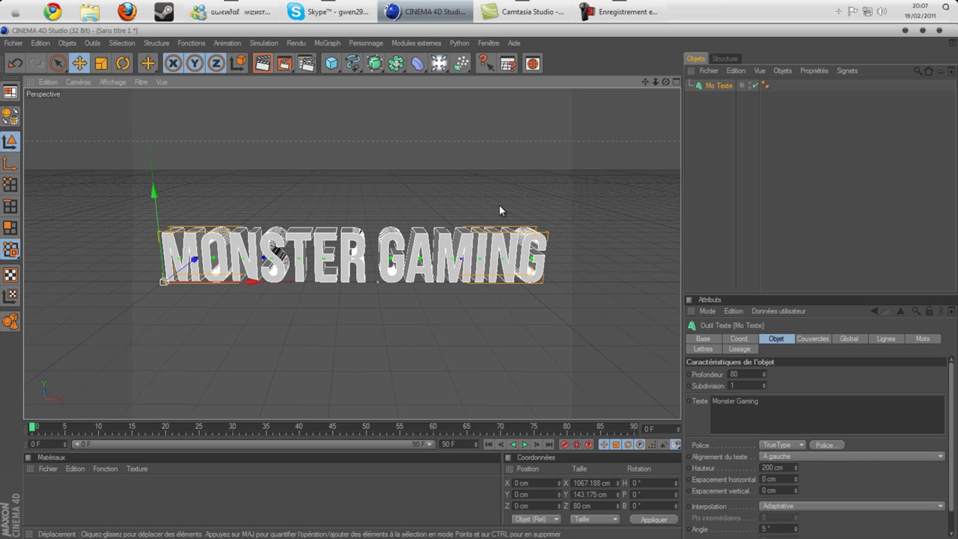
pyautogui.scroll(2, 479, 194)
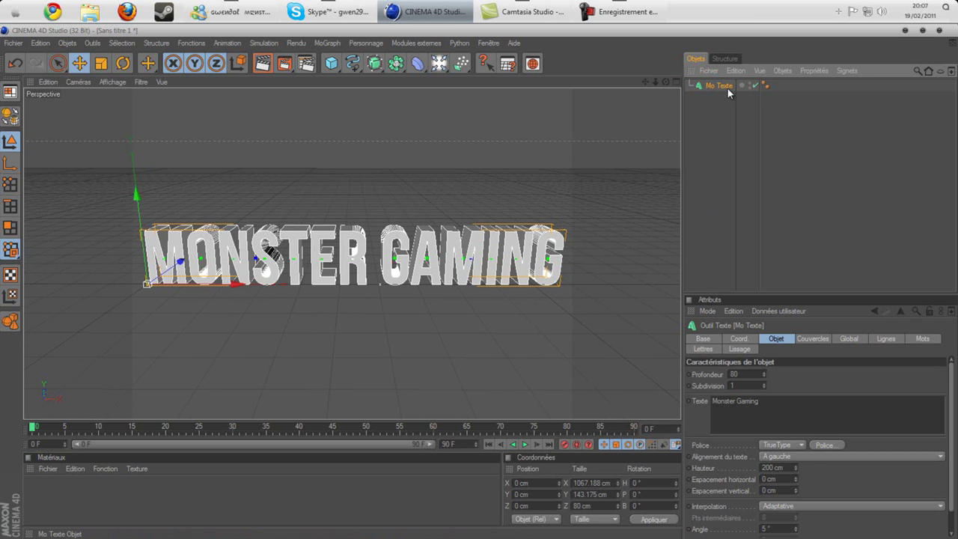
# Duplicate the Mo Texte object in the scene and select the copy.
pyautogui.hotkey('ctrl', 'c')
pyautogui.hotkey('ctrl', 'v')
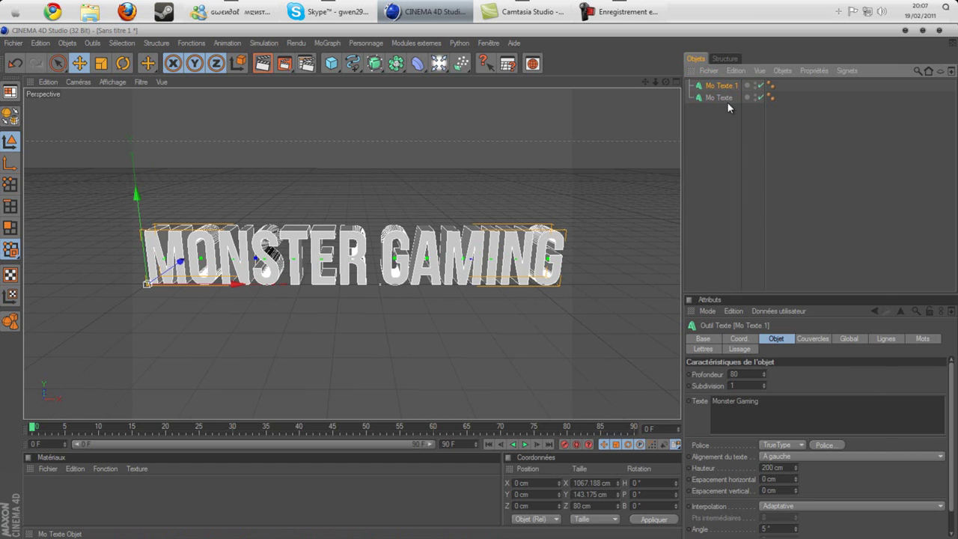
pyautogui.rightClick(729, 98)
pyautogui.click(724, 95)
pyautogui.click(736, 73)
pyautogui.click(709, 103)
pyautogui.click(720, 87)
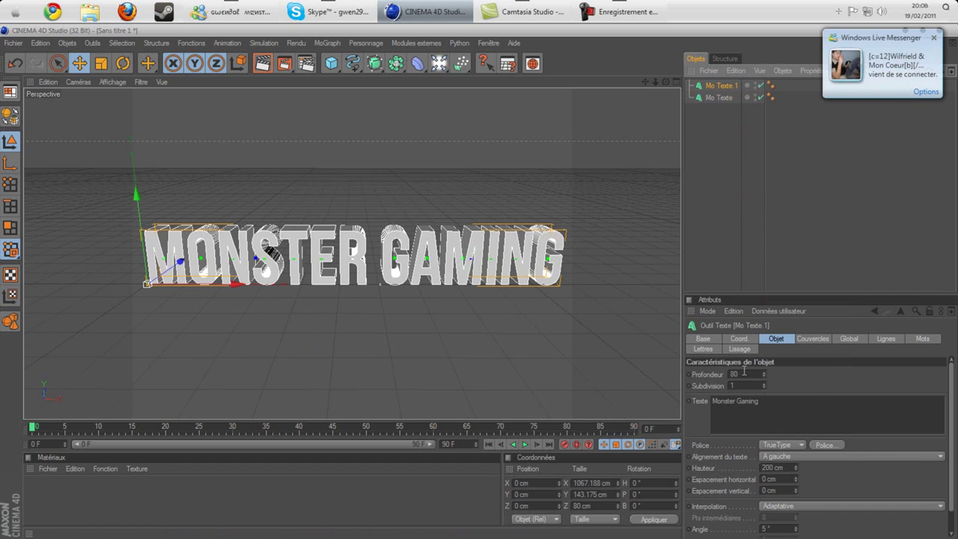
# Set the depth (Profondeur) of the copied text object to 40.
pyautogui.moveTo(744, 372); pyautogui.dragTo(733, 371)
pyautogui.write('4')
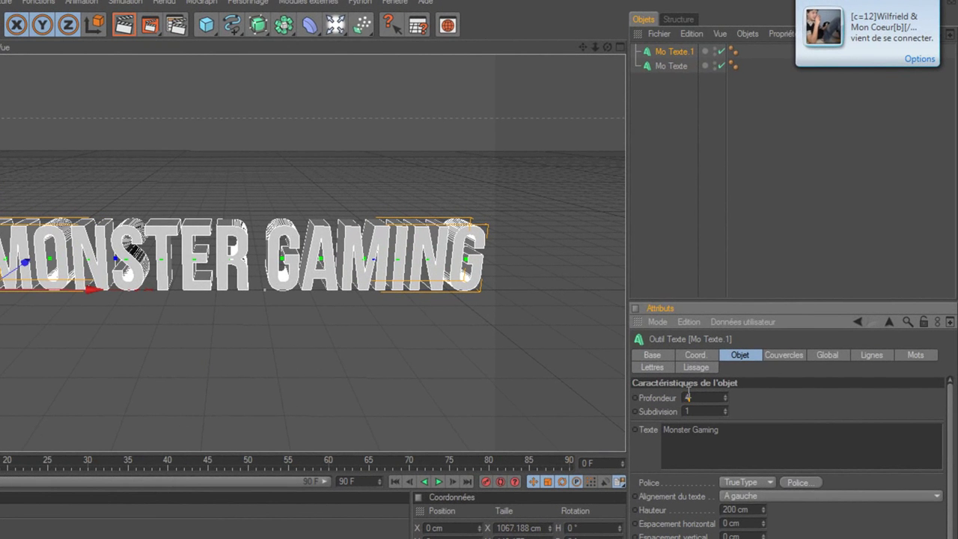
pyautogui.write('0')
pyautogui.click(665, 51)
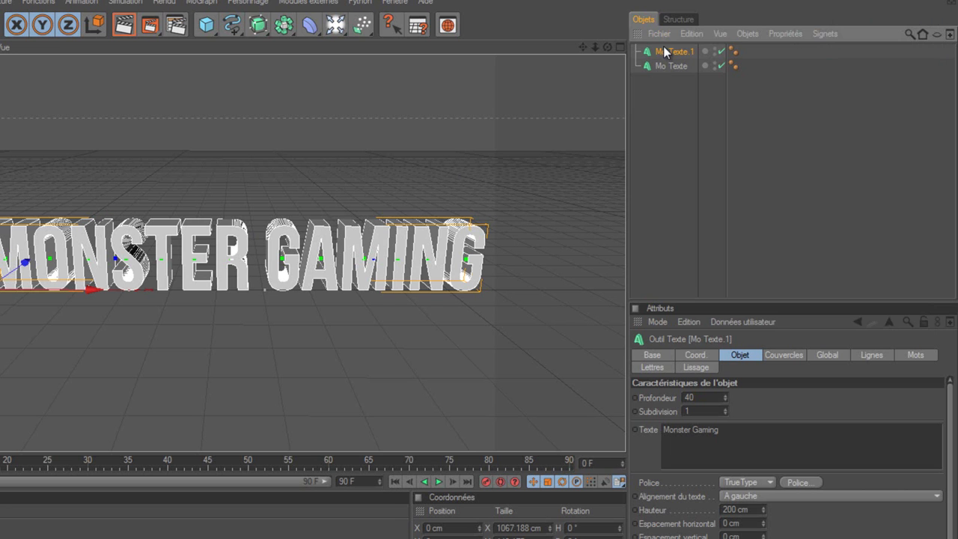
# Set both the start (Début) and end (Fin) caps of the copied text object to Couvercle et biseau.
pyautogui.click(784, 354)
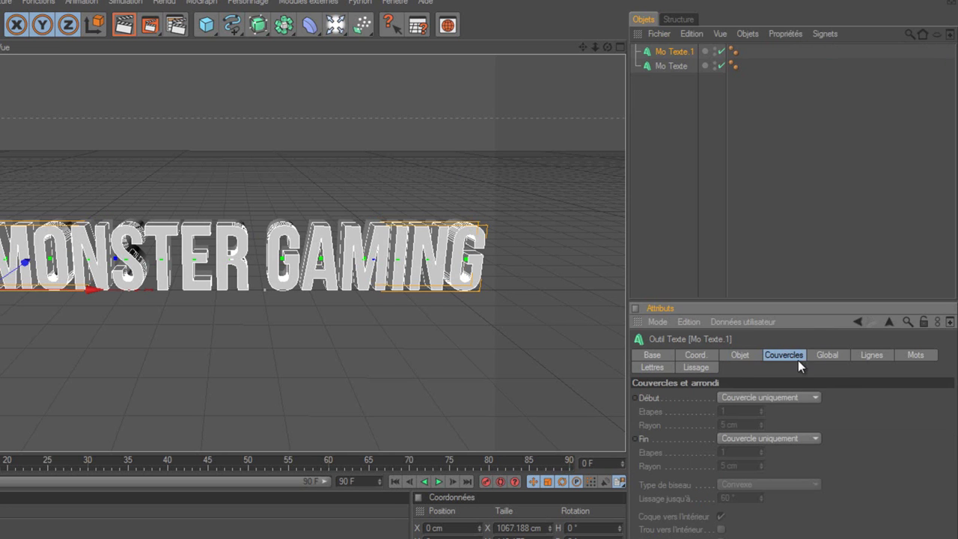
pyautogui.click(818, 397)
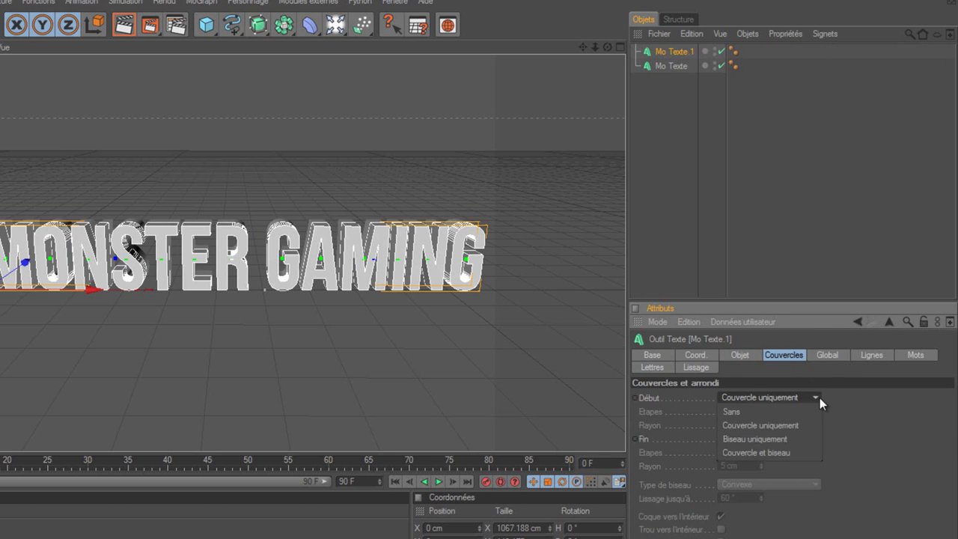
pyautogui.click(802, 453)
pyautogui.click(814, 439)
pyautogui.click(799, 492)
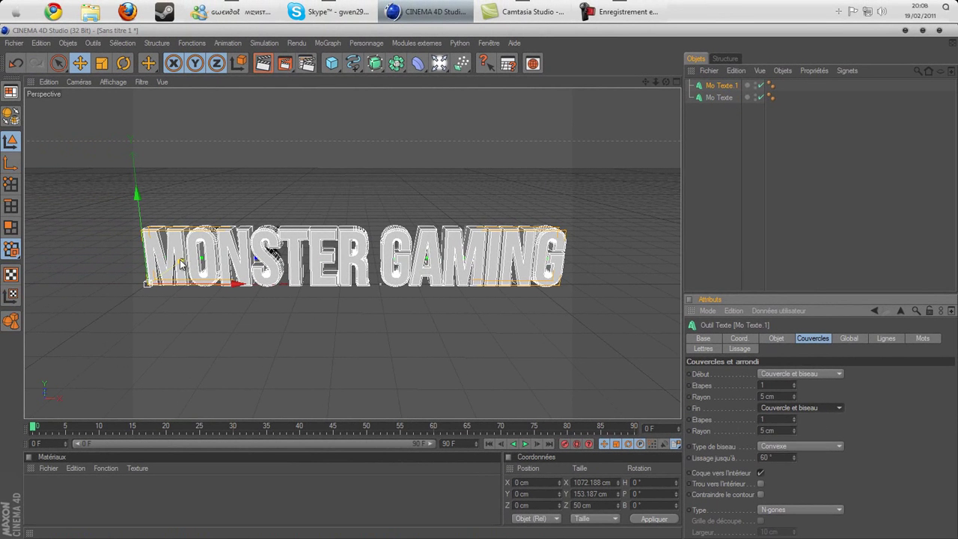
# Move the copied text along the Z axis to about 20.5 cm, behind the original text.
pyautogui.click(778, 339)
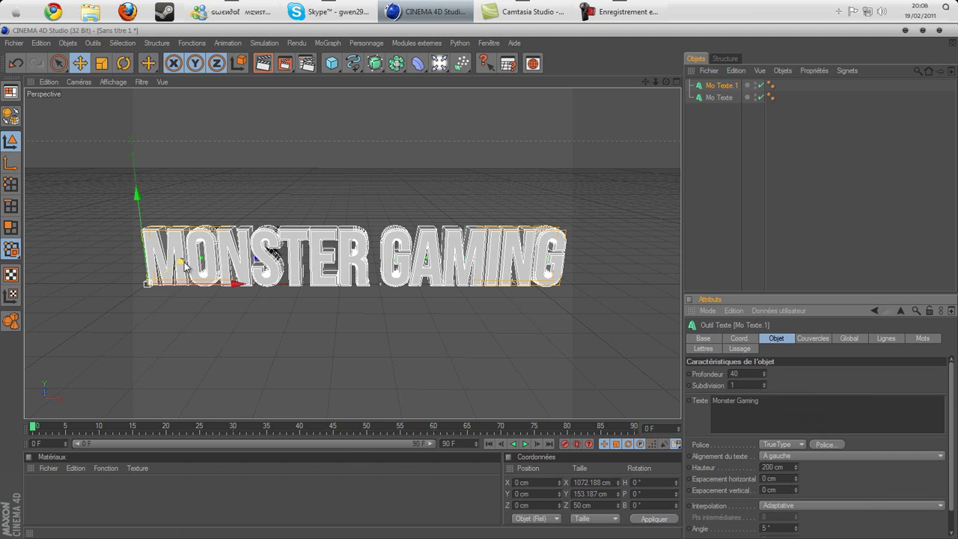
pyautogui.moveTo(184, 262); pyautogui.dragTo(479, 281)
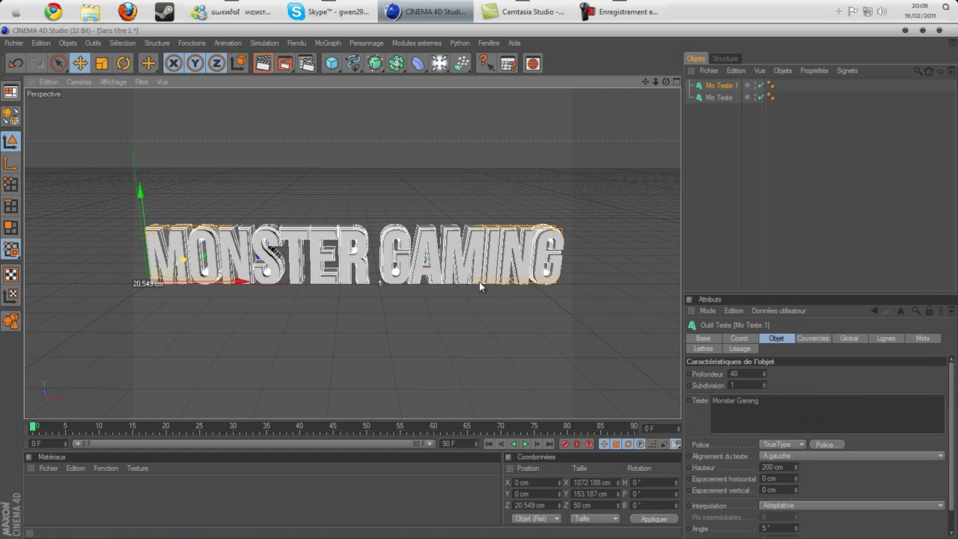
pyautogui.moveTo(478, 281); pyautogui.dragTo(479, 281)
# Create a new material and set its colour to pure red (R 255, V 0, B 0).
pyautogui.click(48, 467)
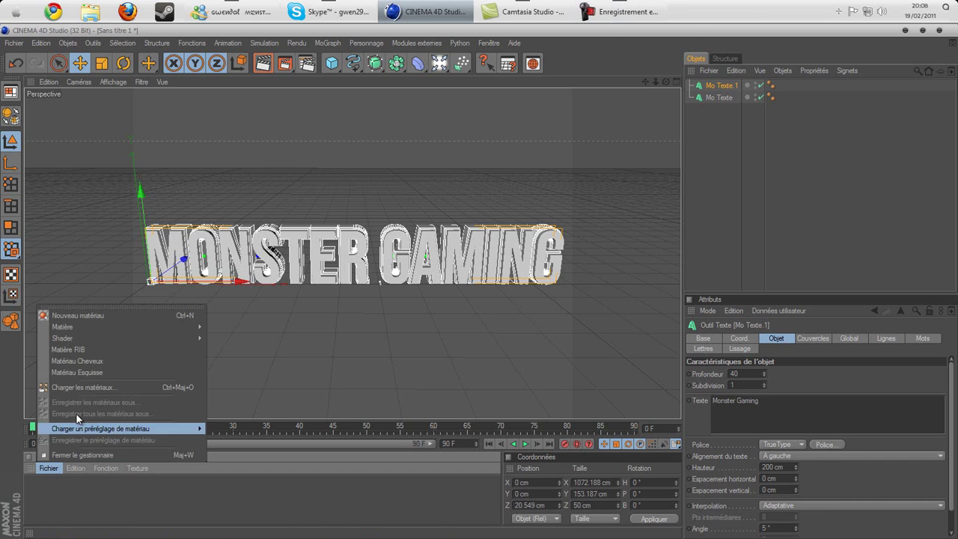
pyautogui.doubleClick(37, 490)
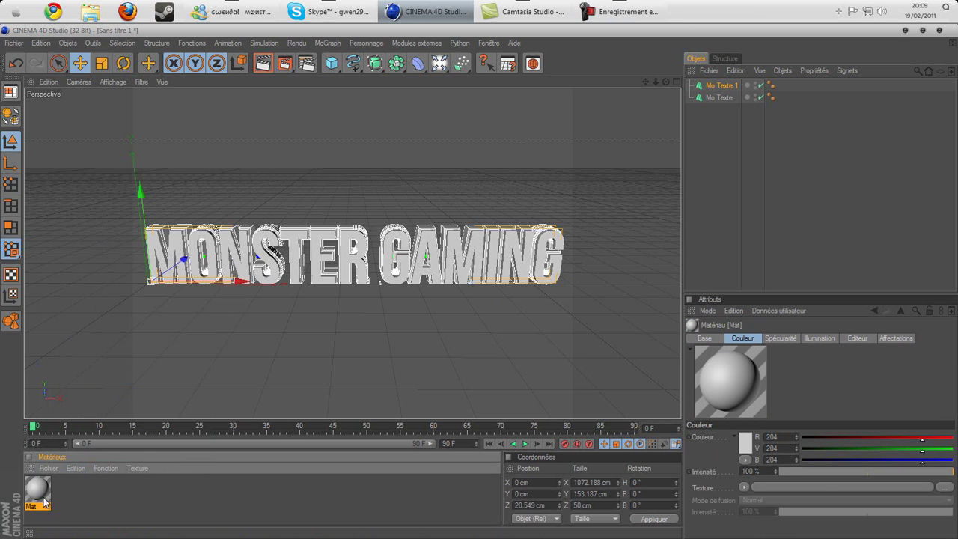
pyautogui.doubleClick(37, 490)
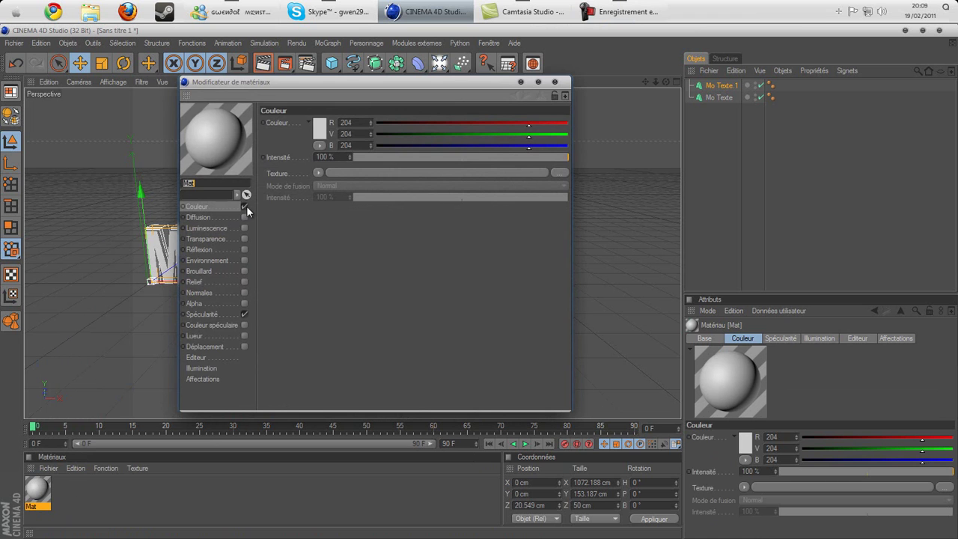
pyautogui.click(317, 132)
pyautogui.moveTo(286, 102); pyautogui.dragTo(330, 85)
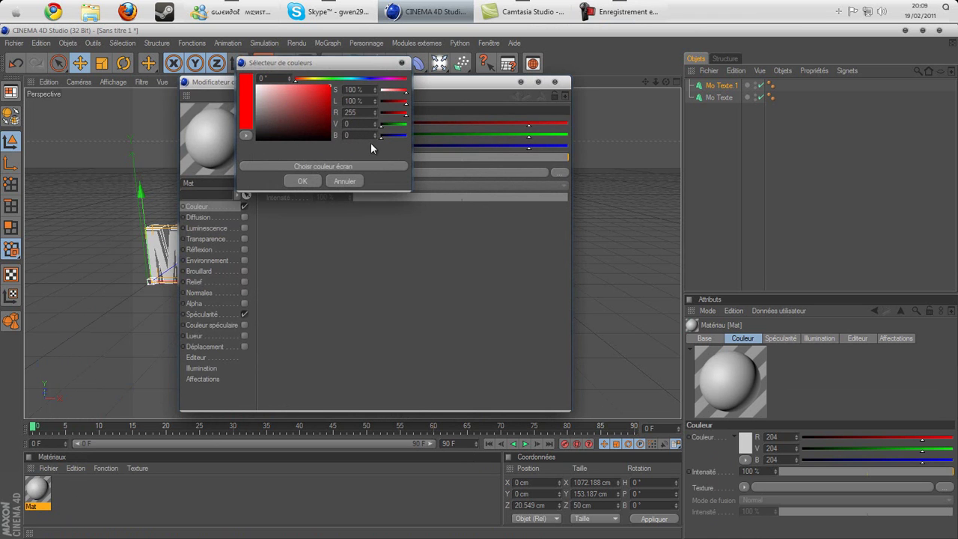
pyautogui.click(303, 181)
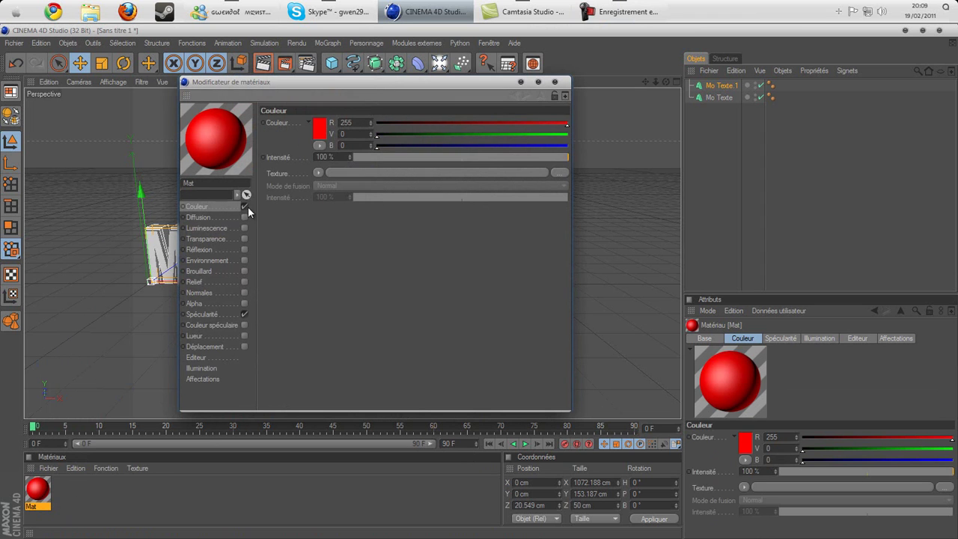
# Enable the Réflexion and Lueur channels of the red material, leaving Luminescence off.
pyautogui.click(243, 250)
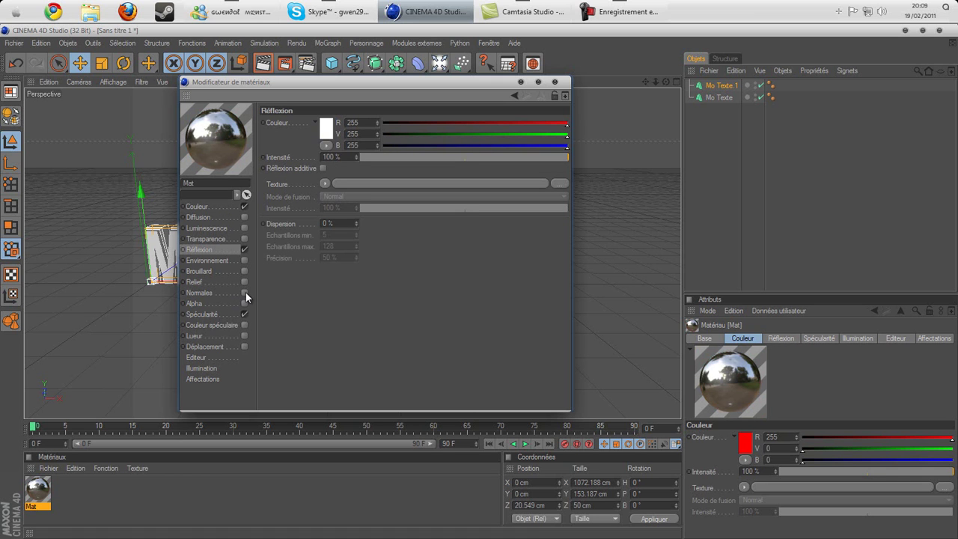
pyautogui.click(244, 335)
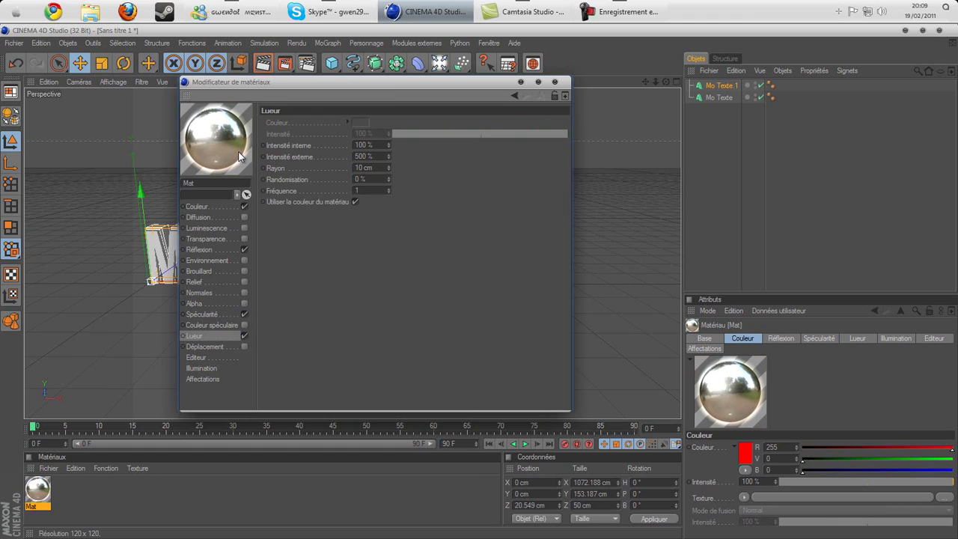
pyautogui.click(240, 227)
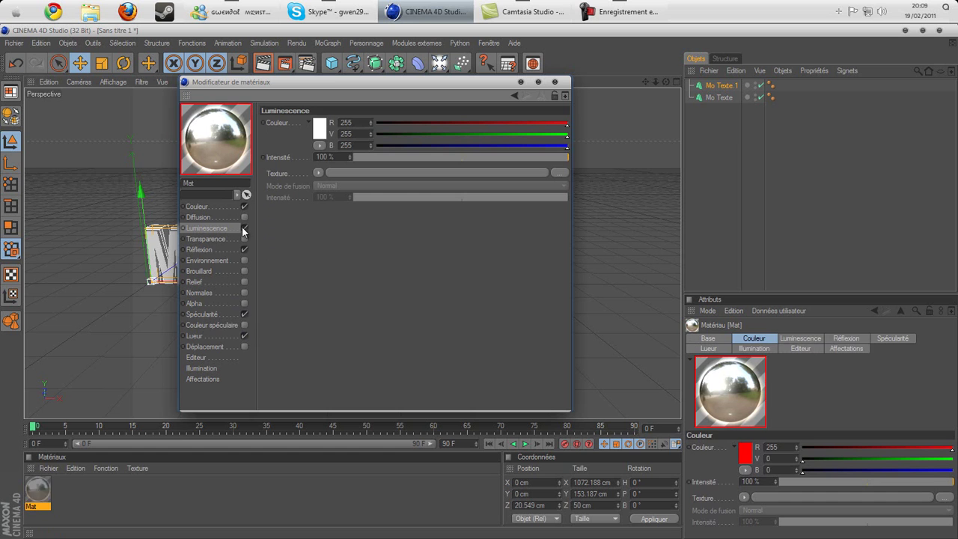
pyautogui.click(244, 227)
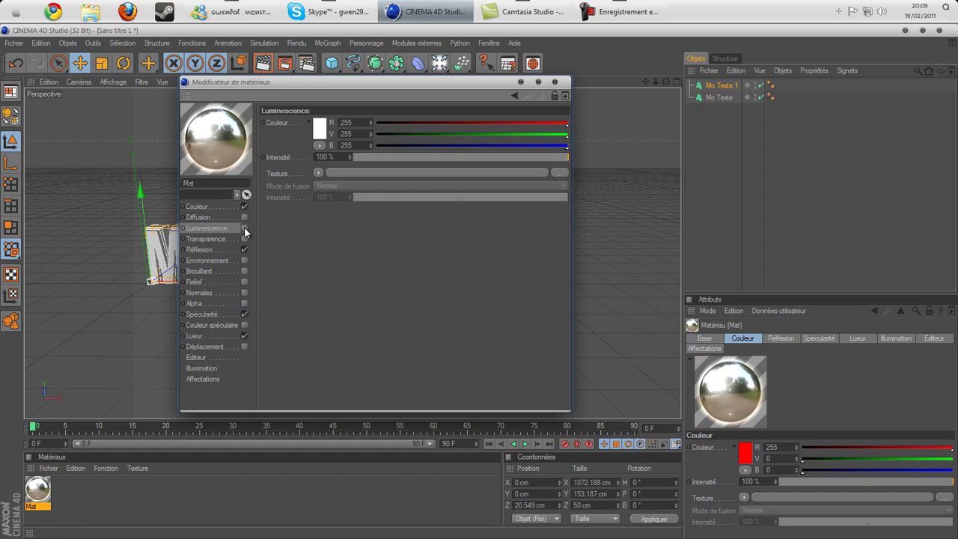
pyautogui.click(555, 82)
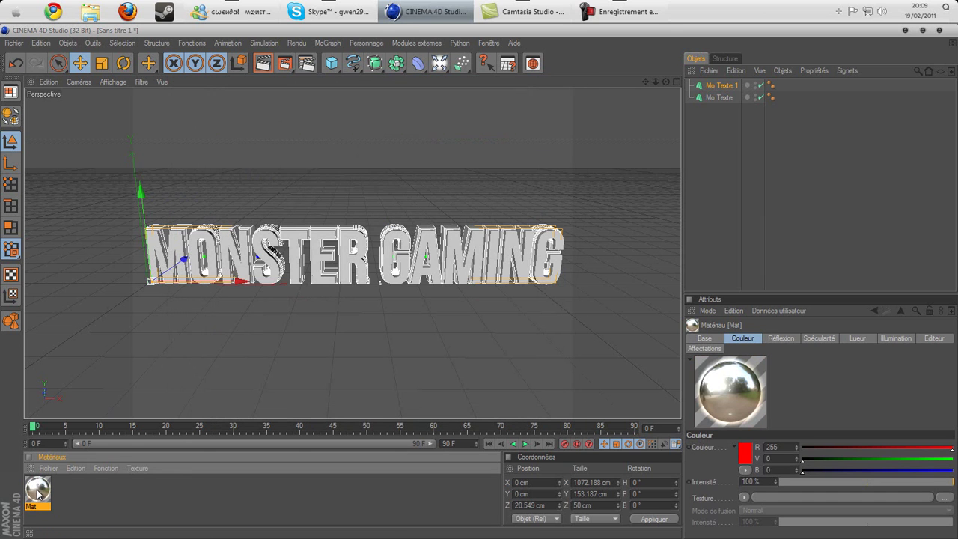
# Apply the red material to the original Mo Texte object and render the active view.
pyautogui.moveTo(39, 491); pyautogui.dragTo(711, 95)
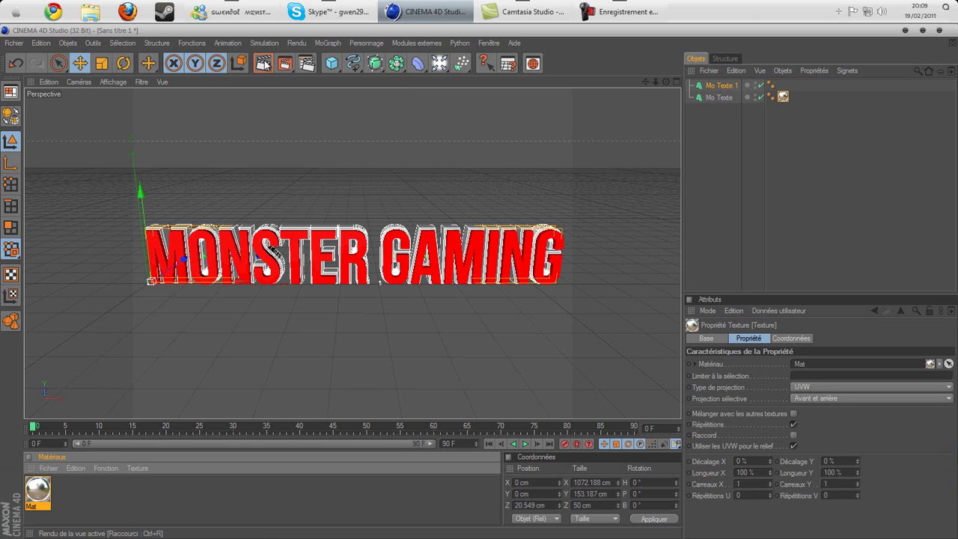
pyautogui.click(262, 66)
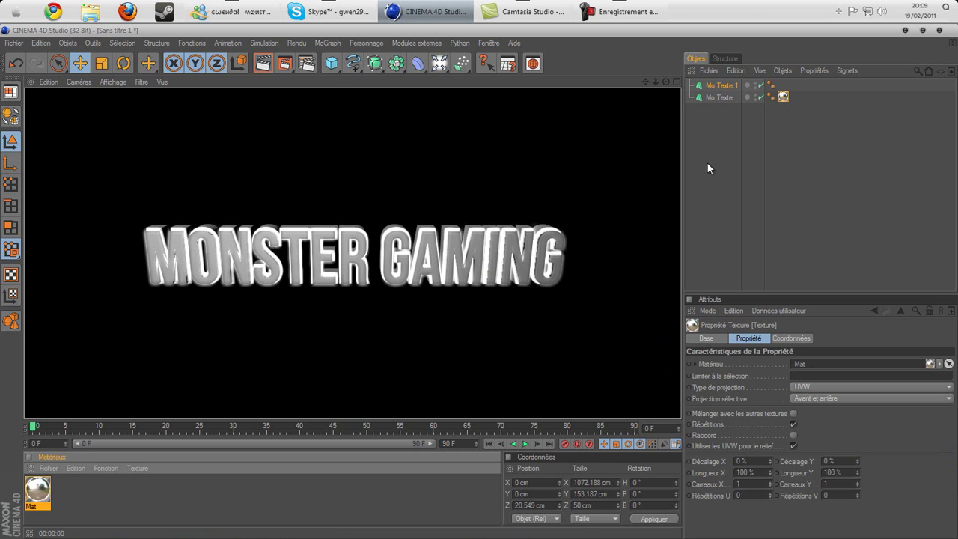
# Disable the Lueur channel of the material on Mo Texte and render the view again.
pyautogui.doubleClick(38, 497)
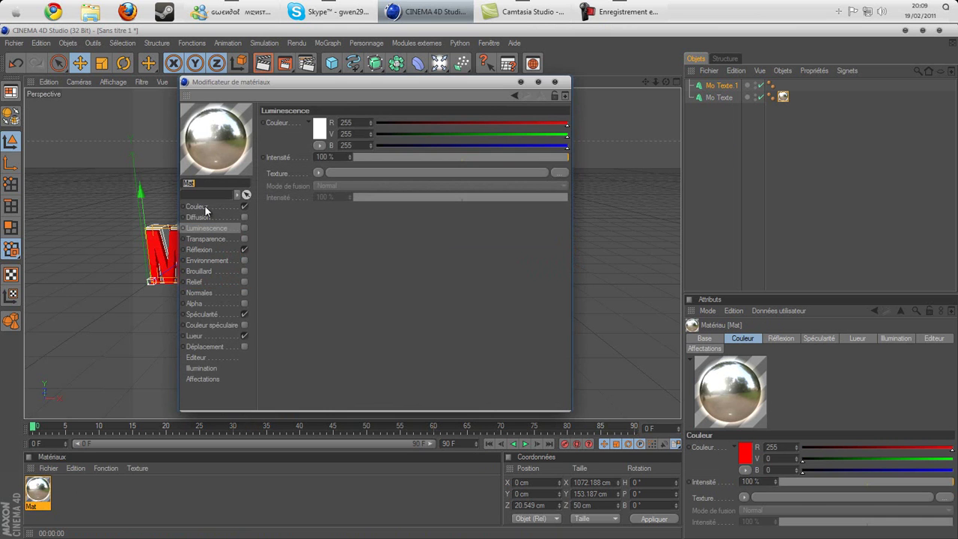
pyautogui.click(197, 206)
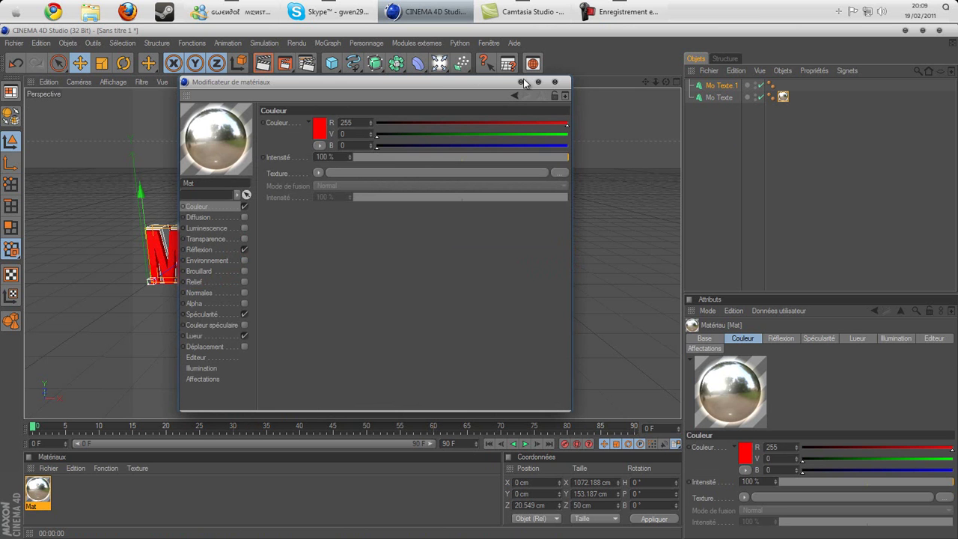
pyautogui.click(555, 83)
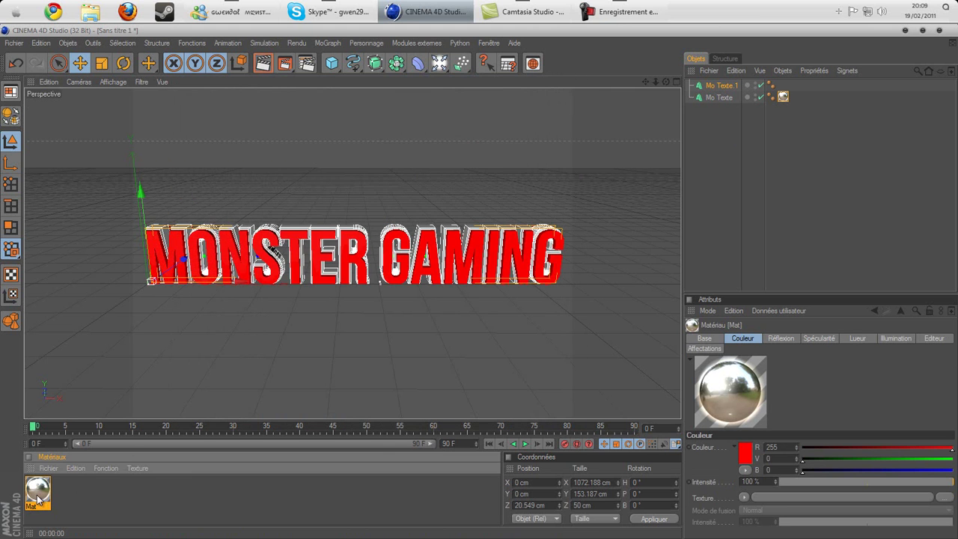
pyautogui.doubleClick(39, 493)
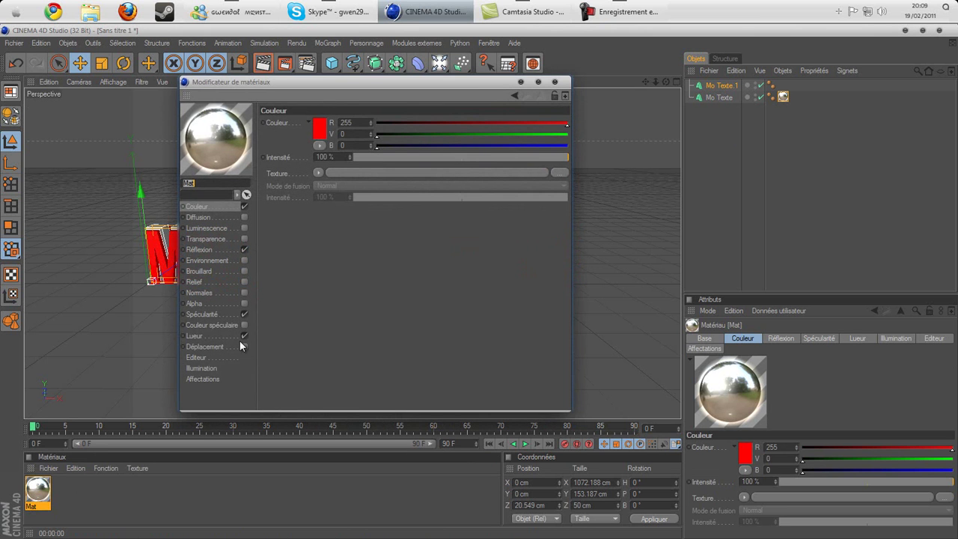
pyautogui.click(244, 335)
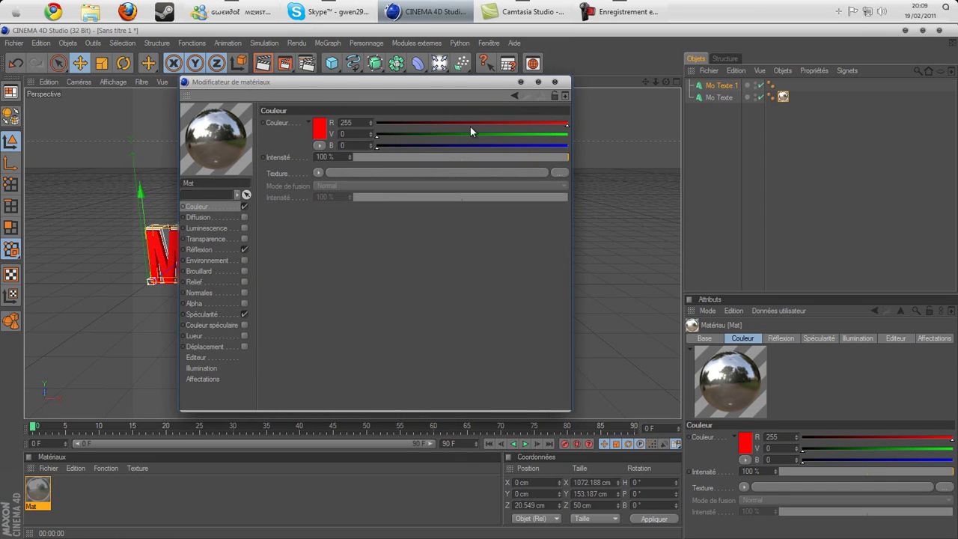
pyautogui.click(555, 82)
pyautogui.click(263, 63)
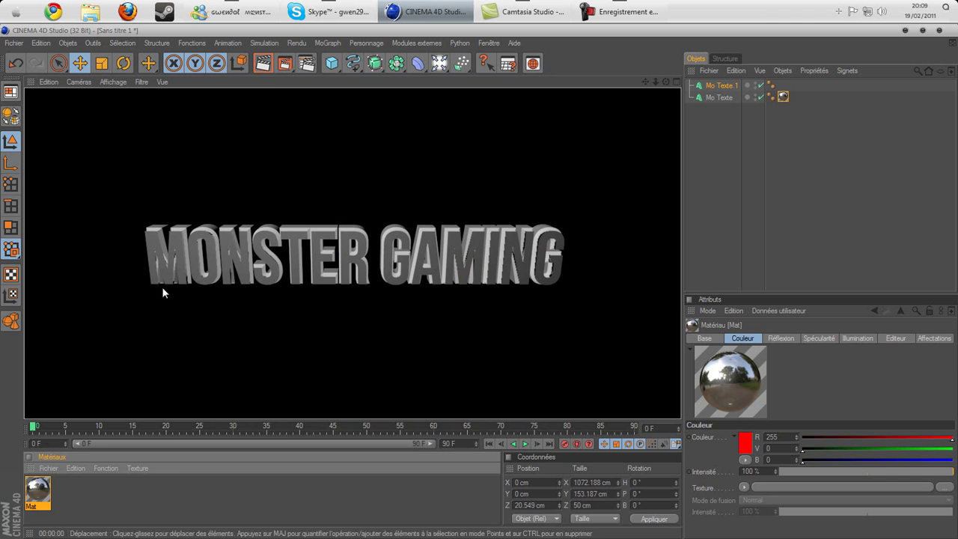
# Disable the Réflexion channel of the red material and render the active view.
pyautogui.doubleClick(32, 500)
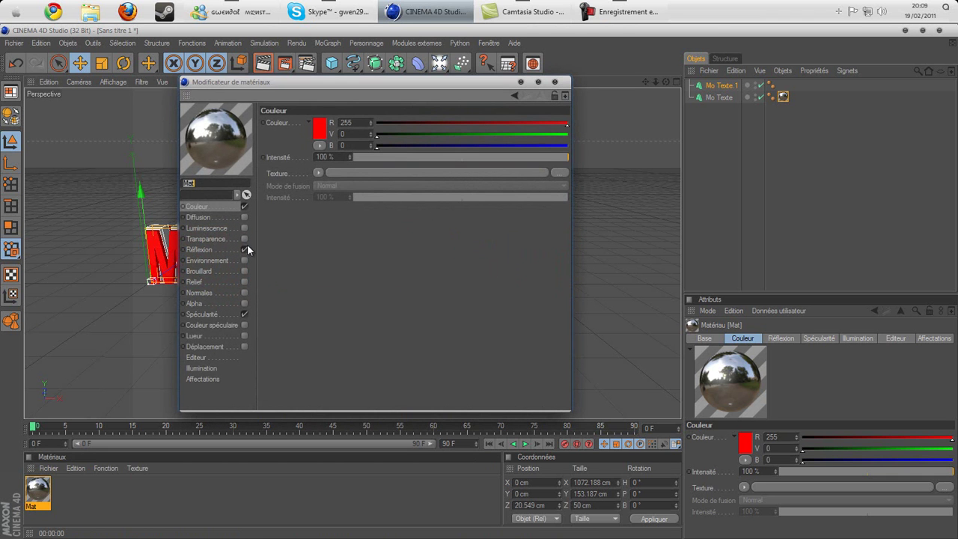
pyautogui.click(243, 249)
pyautogui.click(554, 82)
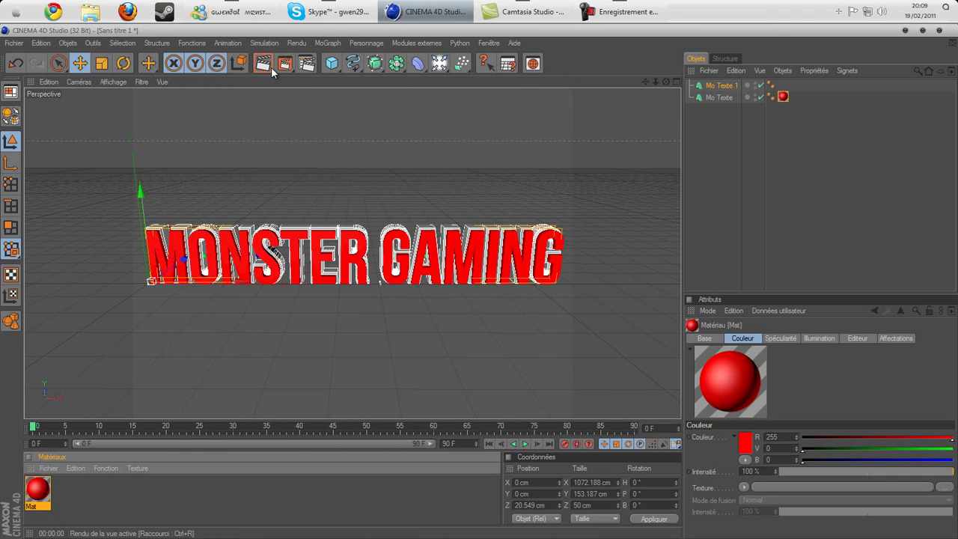
pyautogui.click(267, 64)
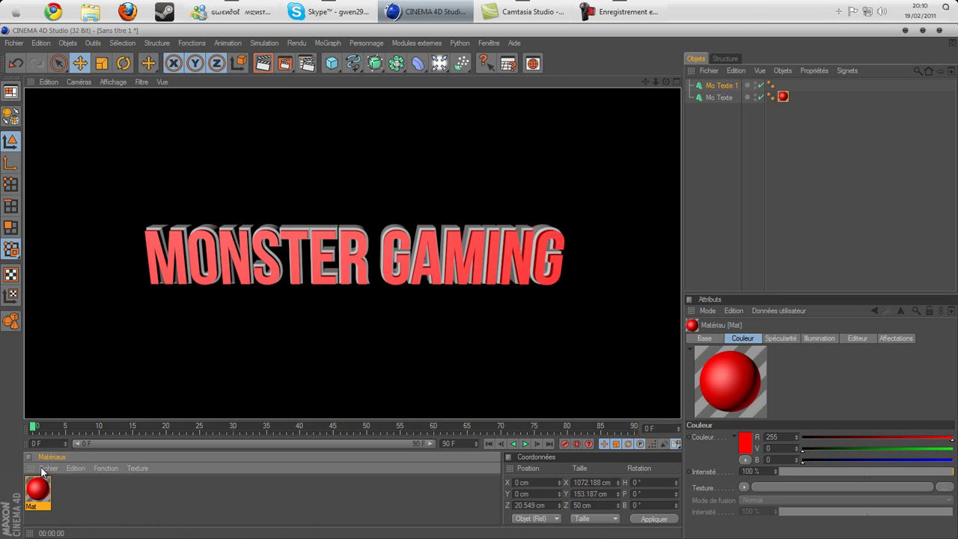
# Create a second material with a black colour (R 0, V 0, B 0) and its Réflexion channel enabled.
pyautogui.doubleClick(63, 485)
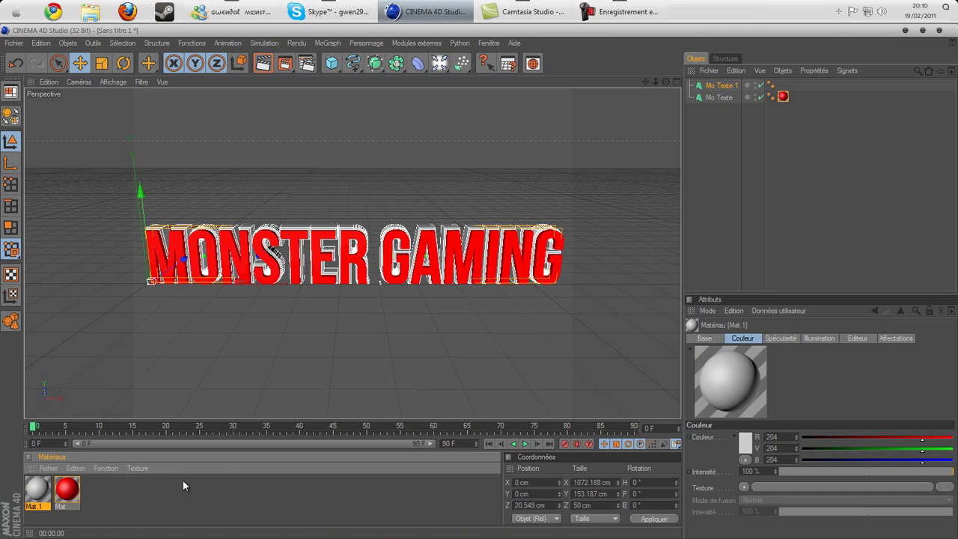
pyautogui.doubleClick(37, 490)
pyautogui.click(318, 131)
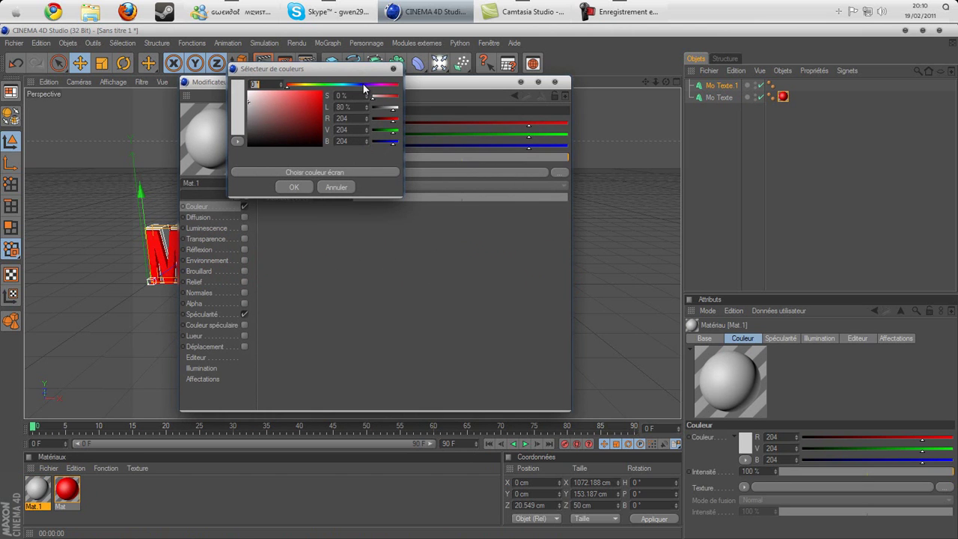
pyautogui.moveTo(312, 134); pyautogui.dragTo(326, 162)
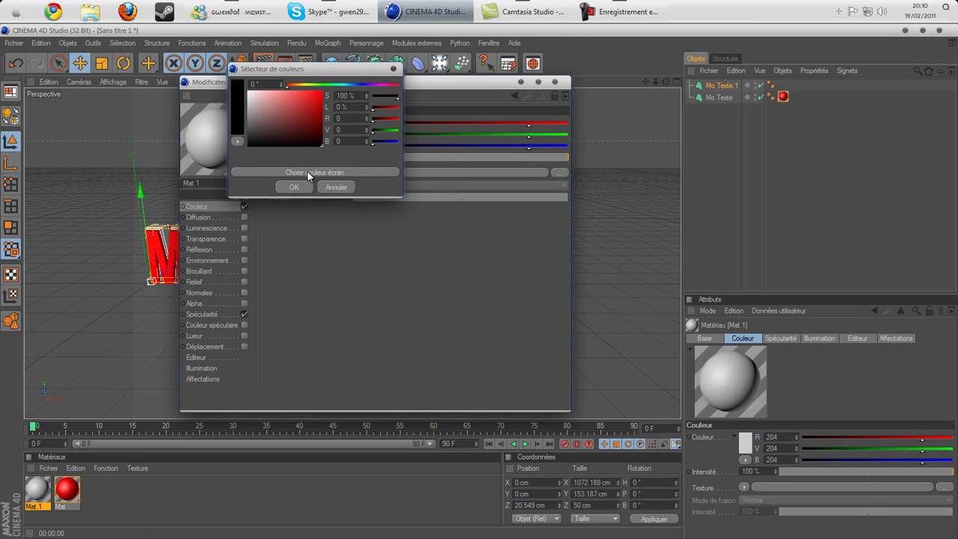
pyautogui.click(293, 187)
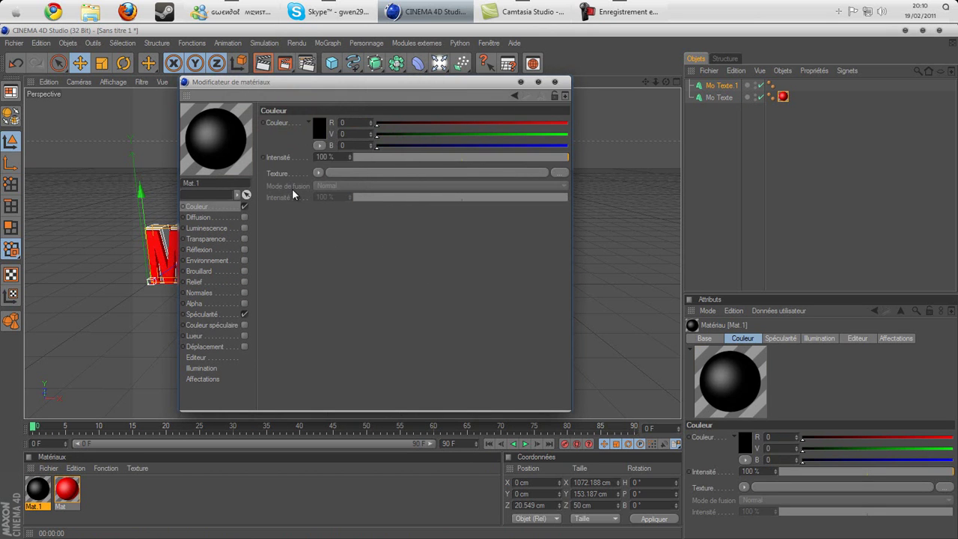
pyautogui.click(244, 249)
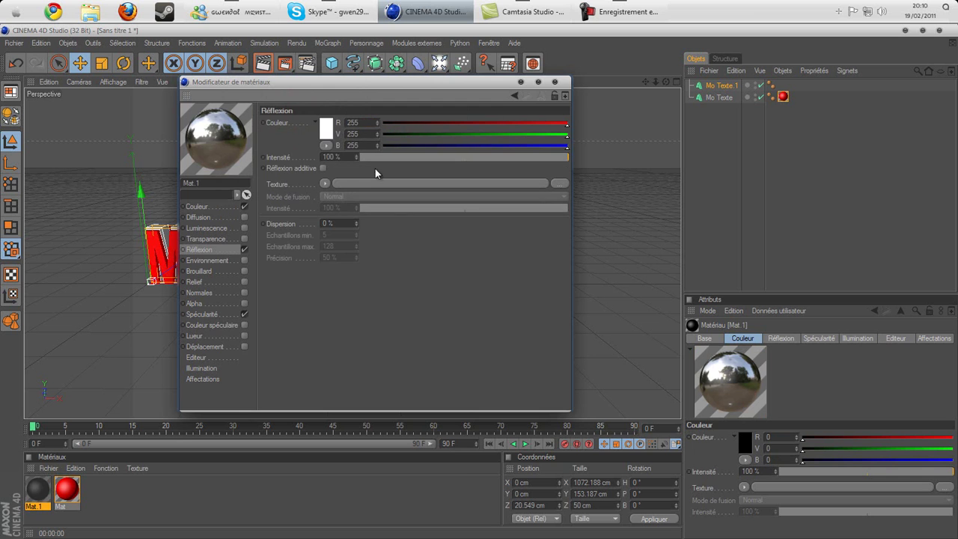
pyautogui.click(554, 81)
# Apply the black reflective material to Mo Texte, transfer the red material tag to Mo Texte.1, and render the view.
pyautogui.moveTo(42, 491); pyautogui.dragTo(781, 87)
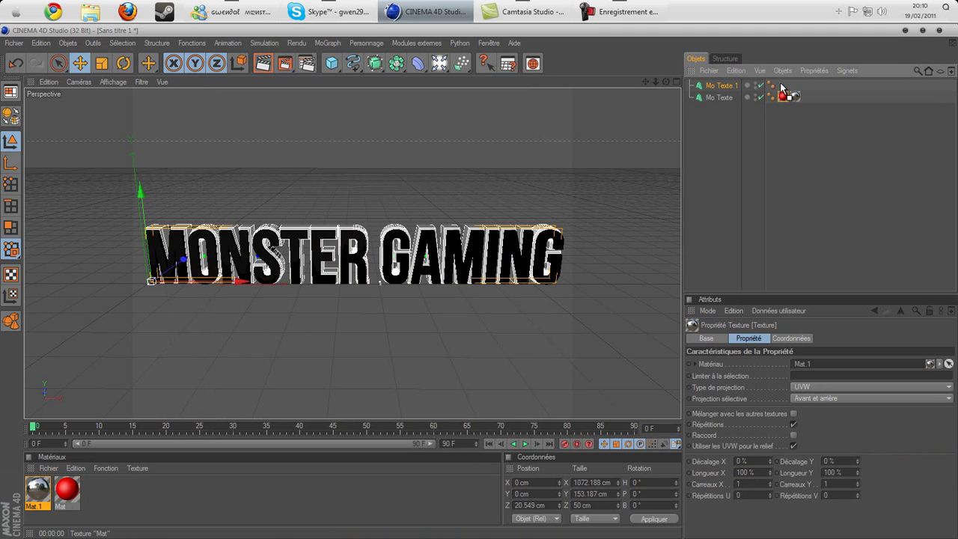
pyautogui.moveTo(780, 86); pyautogui.dragTo(782, 85)
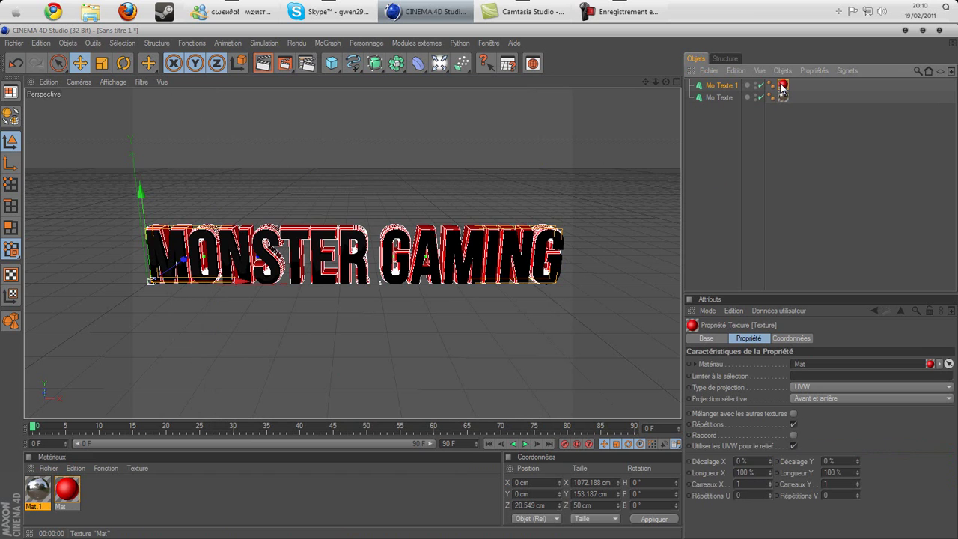
pyautogui.hotkey('ctrl', 'r')
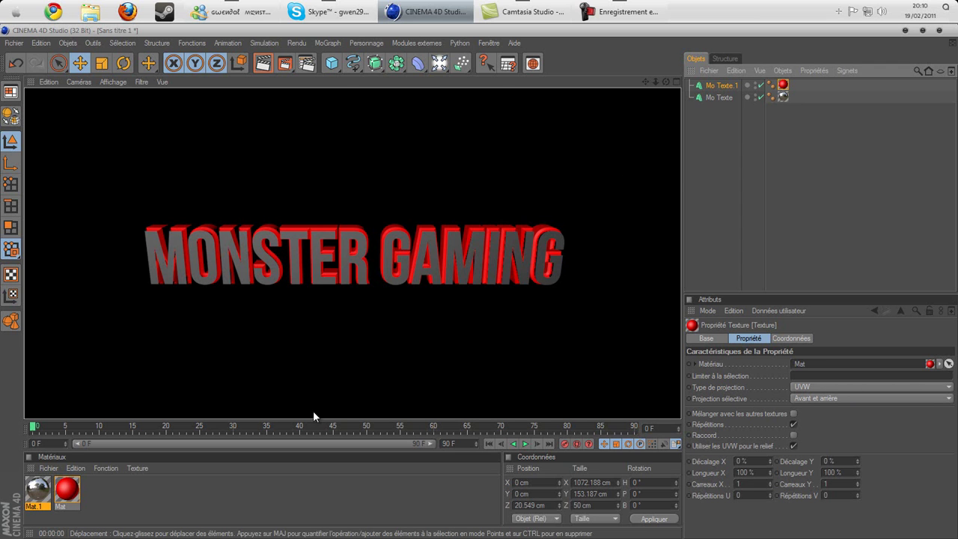
# Load the C4D-MaterialPack-AcrezHD material file into the scene's materials.
pyautogui.click(48, 468)
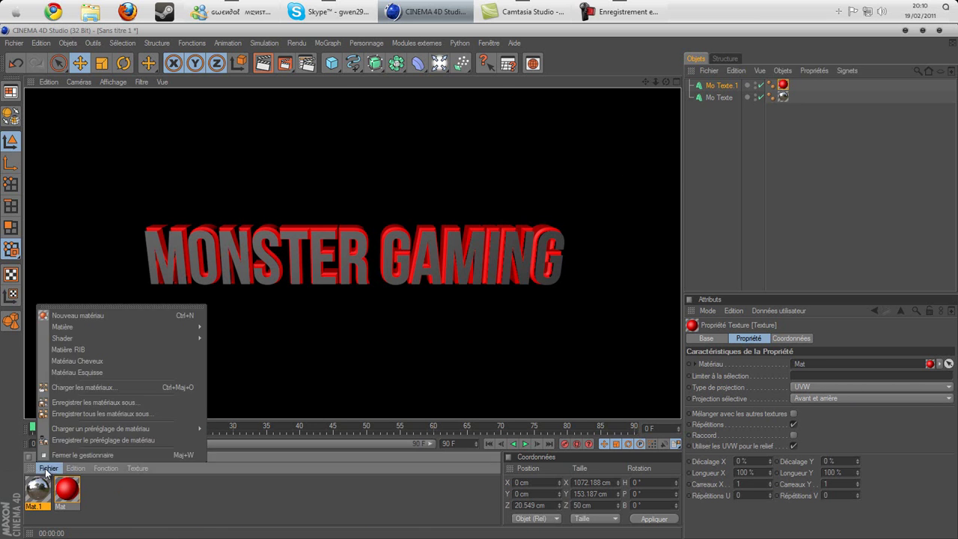
pyautogui.click(112, 391)
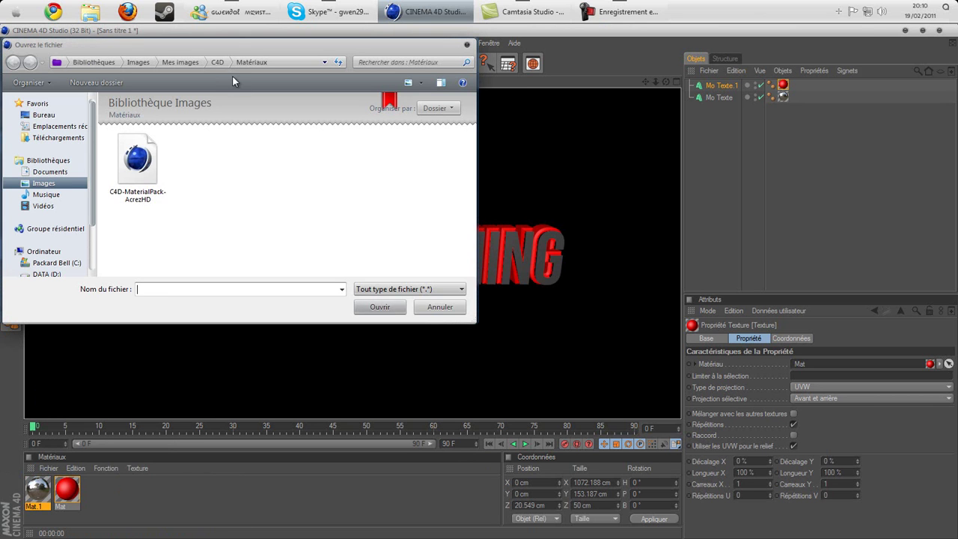
pyautogui.click(157, 150)
pyautogui.doubleClick(154, 146)
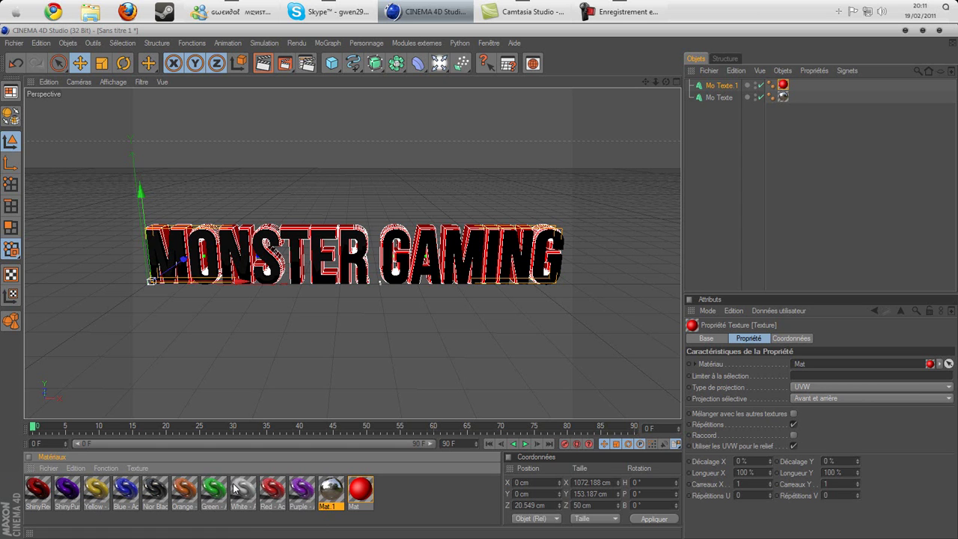
# Apply White - AcrezHD to Mo Texte and Red - AcrezHD to Mo Texte.1, and render the active view.
pyautogui.moveTo(238, 489); pyautogui.dragTo(729, 99)
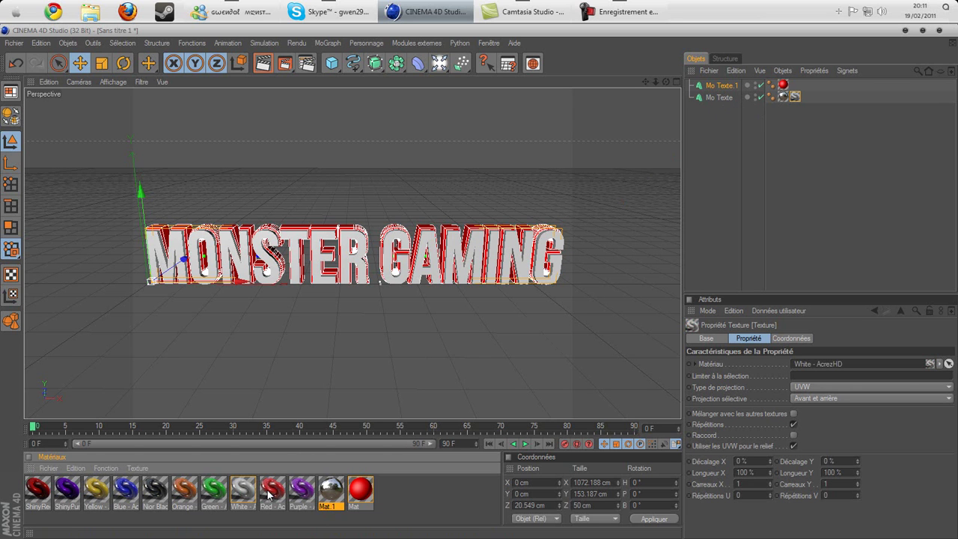
pyautogui.moveTo(267, 493); pyautogui.dragTo(724, 88)
pyautogui.click(262, 63)
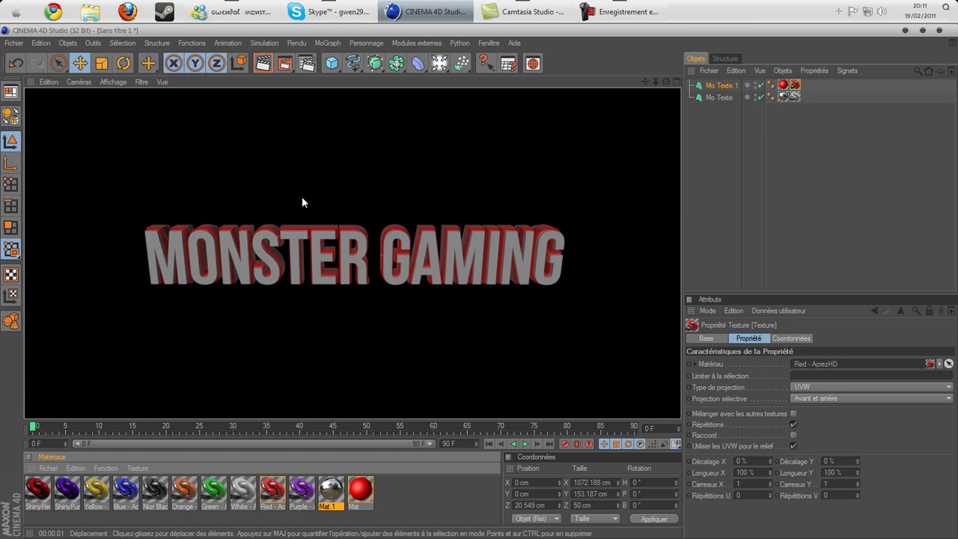
# Set the render output to the Film/Vidéo preset HDV/HDTV 720 29.97.
pyautogui.click(303, 65)
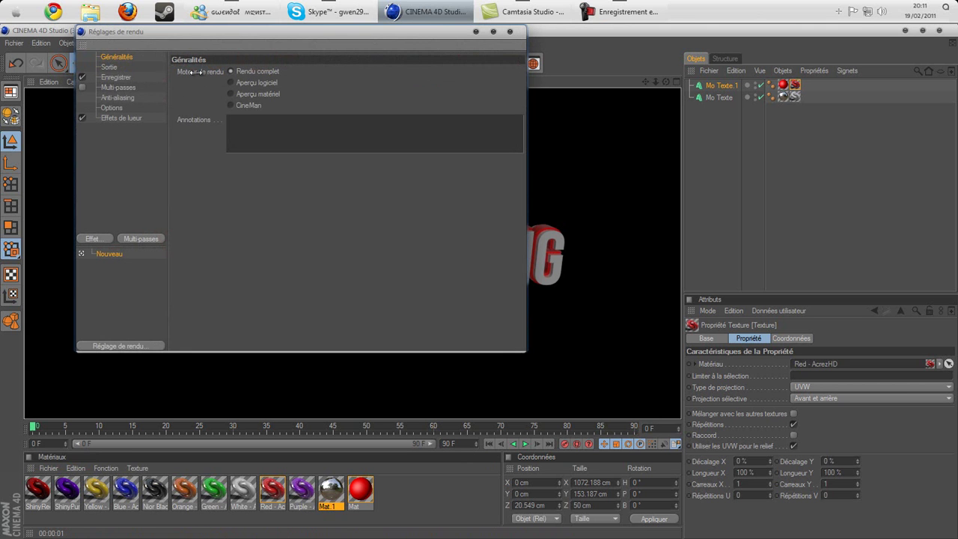
pyautogui.click(511, 32)
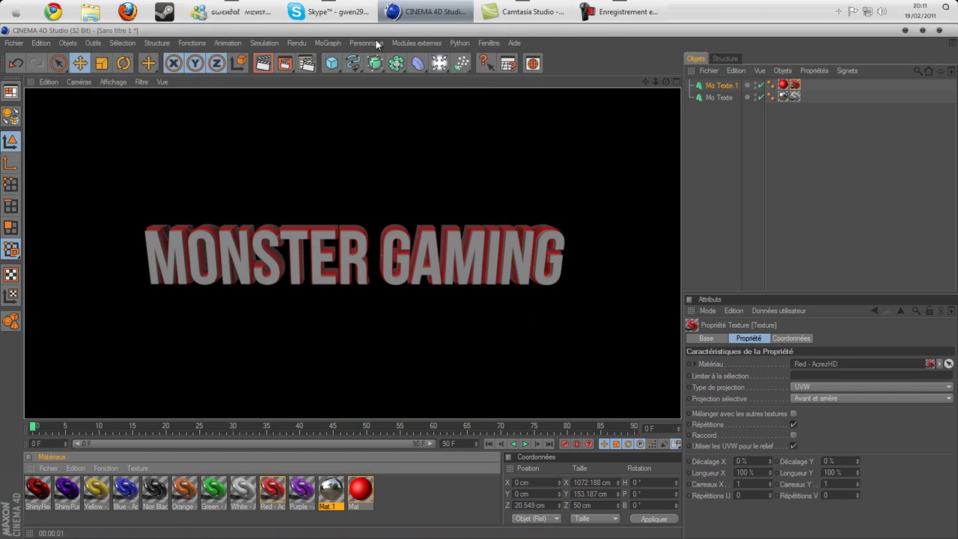
pyautogui.click(301, 62)
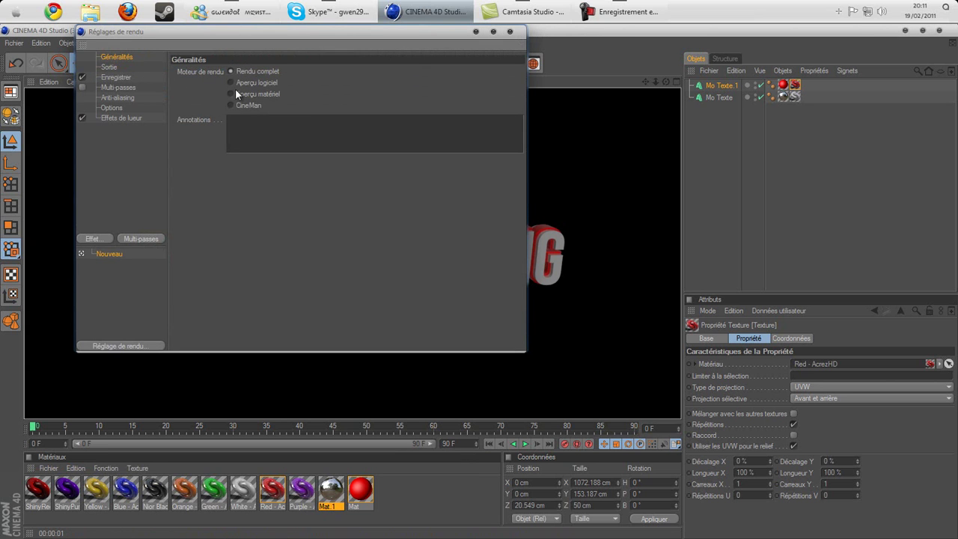
pyautogui.click(123, 66)
pyautogui.click(182, 68)
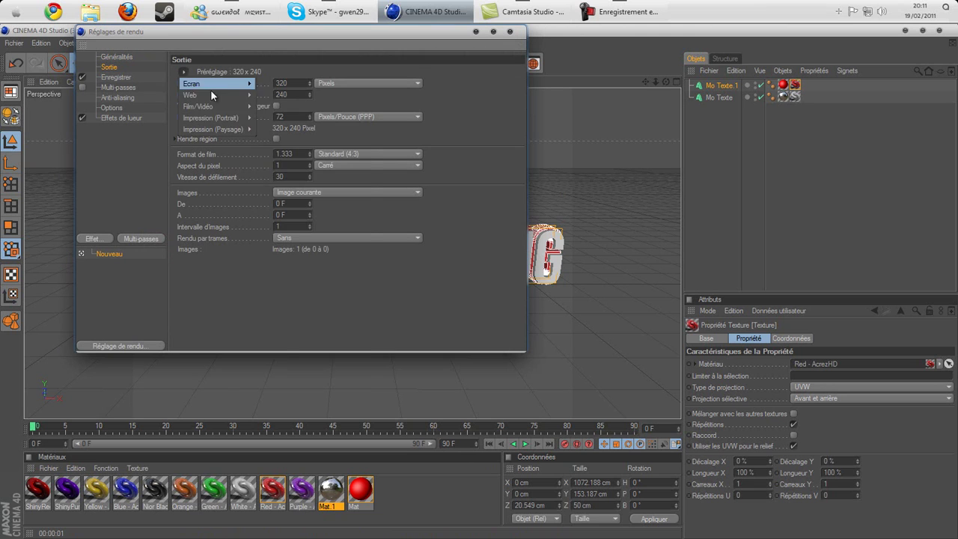
pyautogui.moveTo(233, 106)
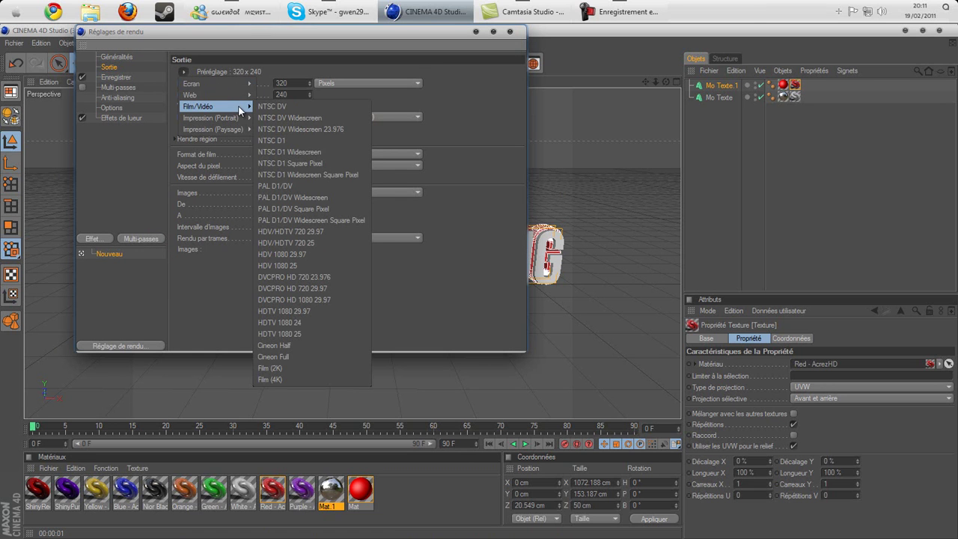
pyautogui.moveTo(237, 84)
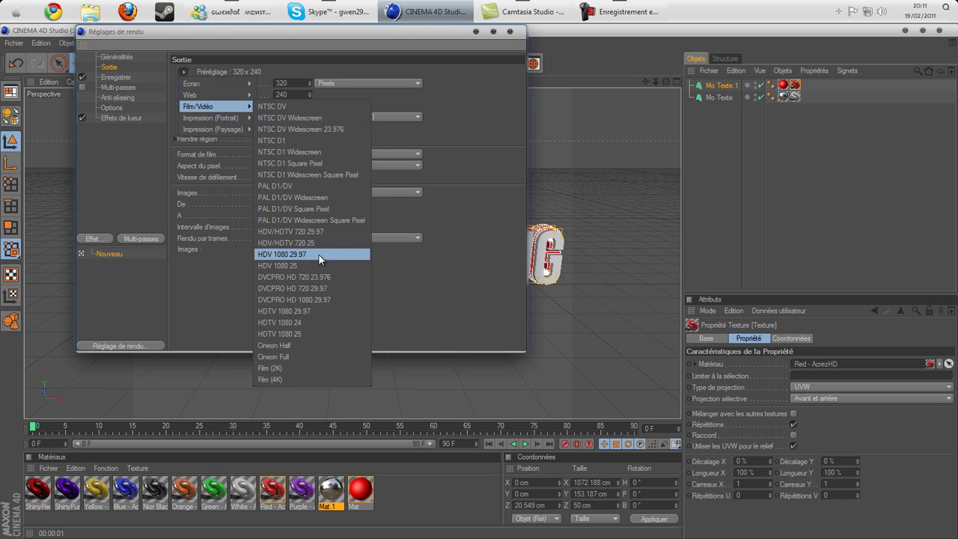
pyautogui.click(342, 231)
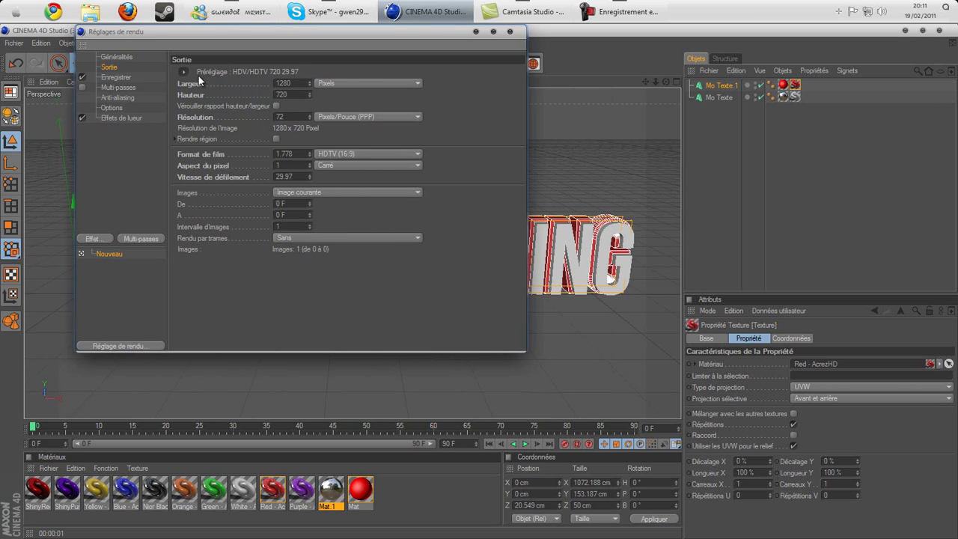
# Set the render's save path to a file named tutorial in the Avatars (images de profils) folder.
pyautogui.click(128, 77)
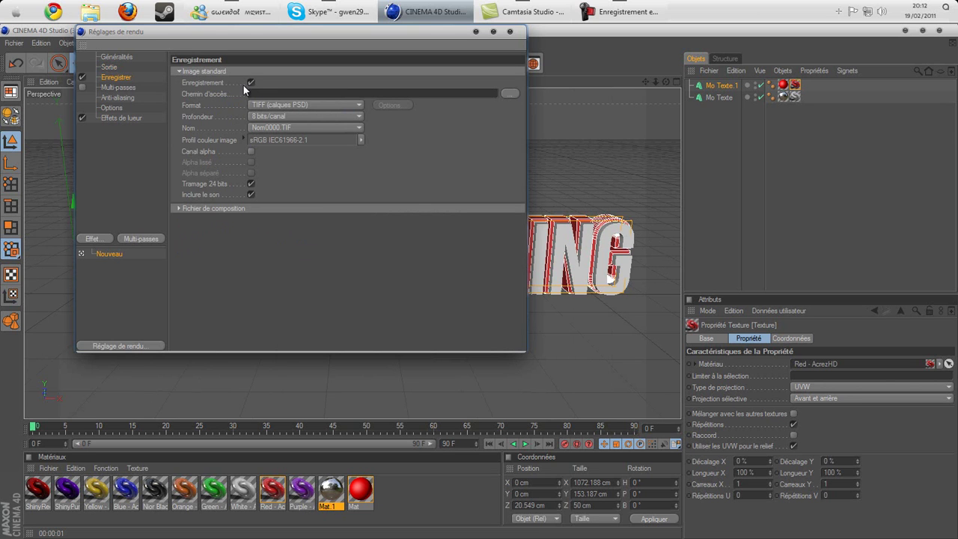
pyautogui.click(512, 93)
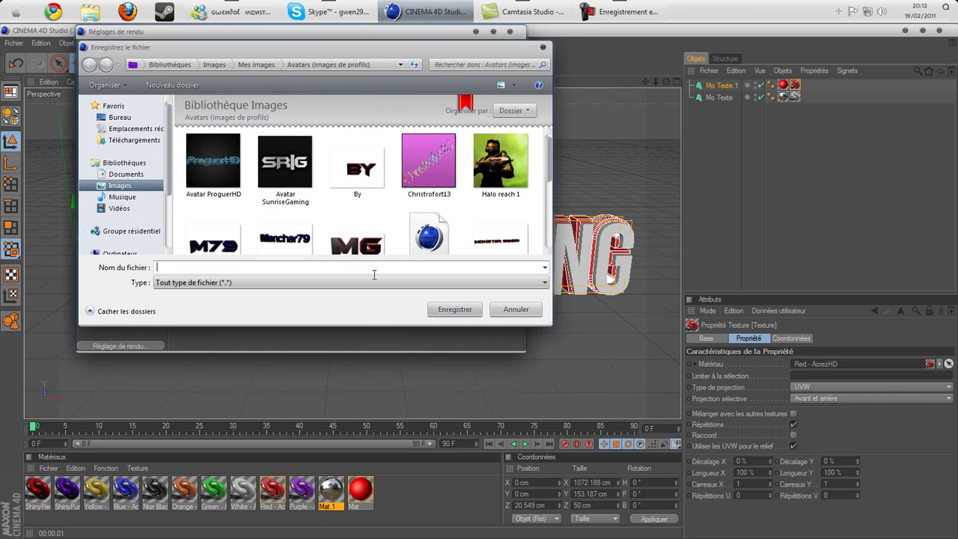
pyautogui.write('tutorial')
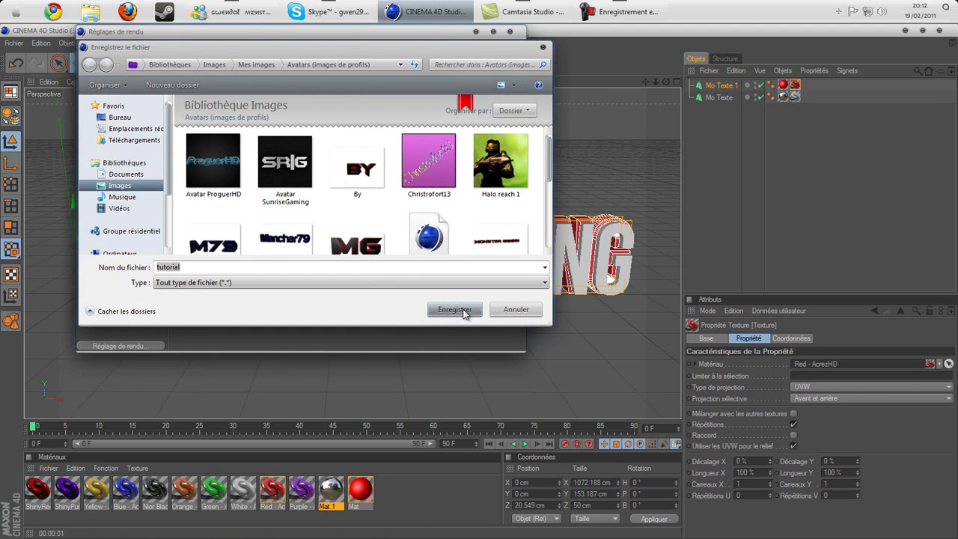
pyautogui.click(463, 309)
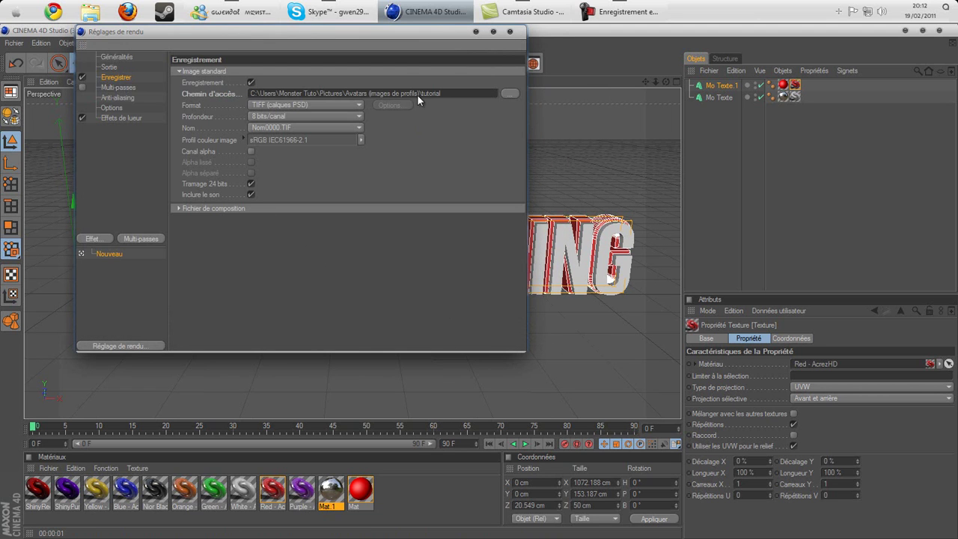
# Set the saved image format to PNG and enable Canal alpha.
pyautogui.click(356, 106)
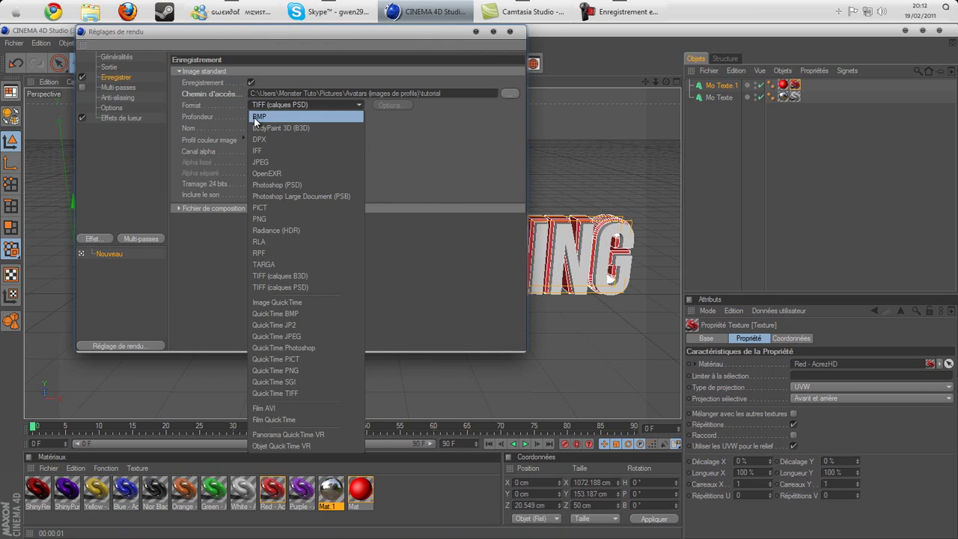
pyautogui.click(294, 217)
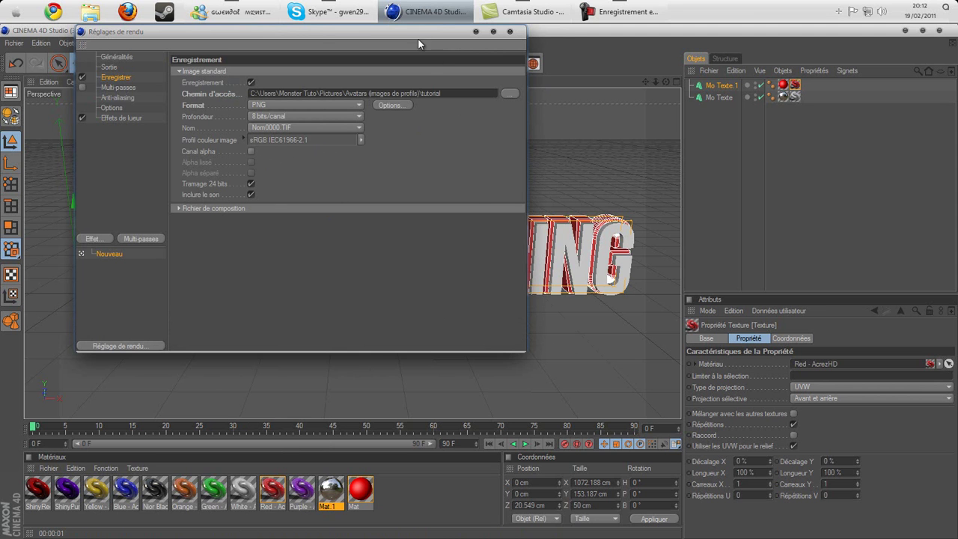
pyautogui.moveTo(419, 34); pyautogui.dragTo(406, 425)
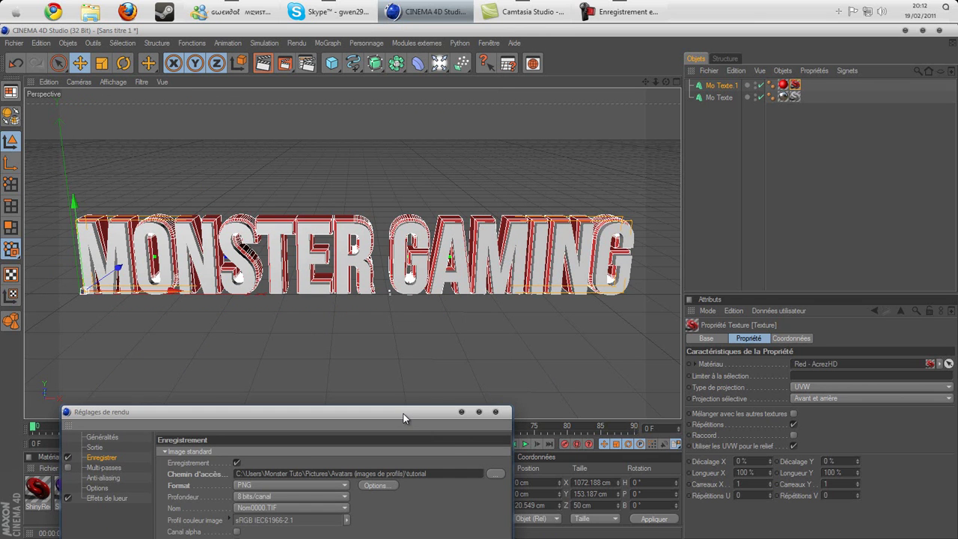
pyautogui.moveTo(404, 417); pyautogui.dragTo(459, 349)
pyautogui.moveTo(388, 358); pyautogui.dragTo(395, 154)
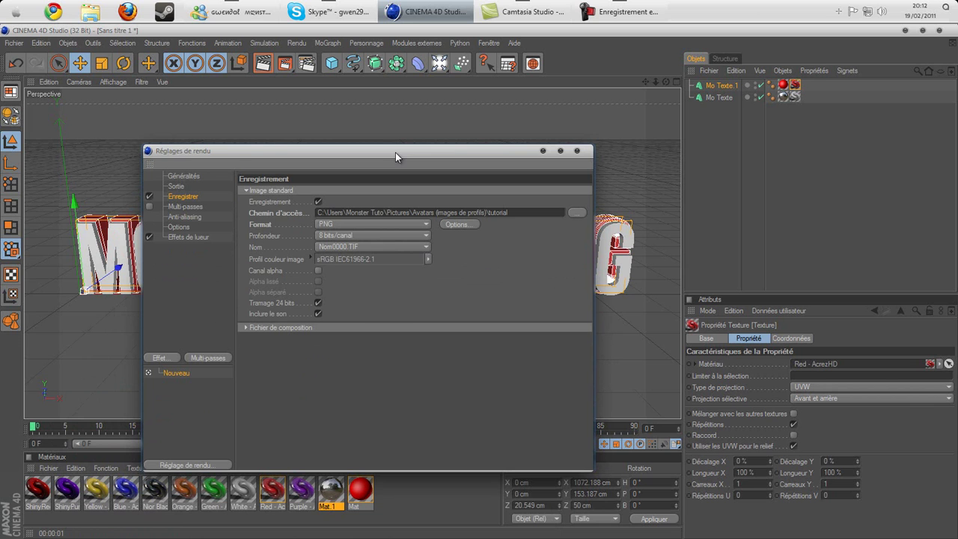
pyautogui.click(318, 270)
pyautogui.moveTo(357, 146); pyautogui.dragTo(357, 93)
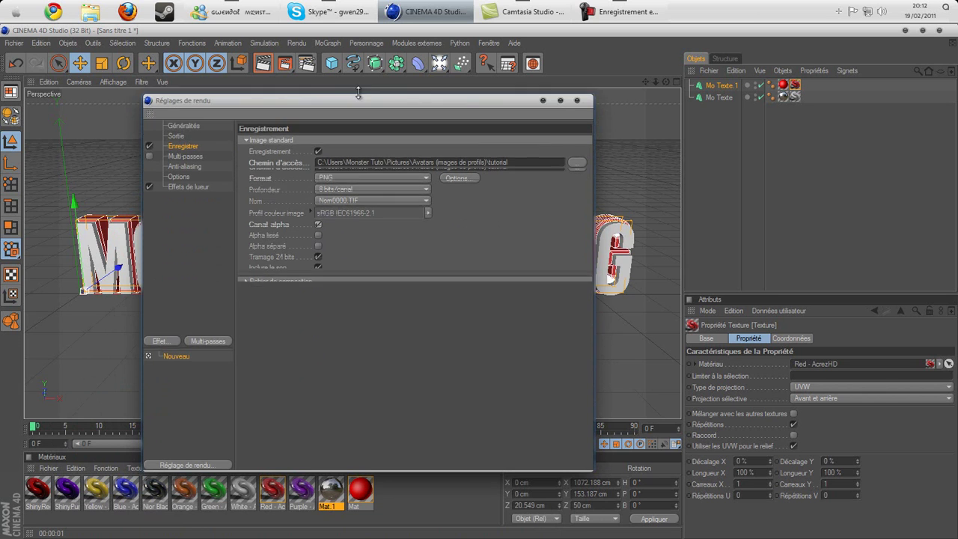
# Set the render anti-aliasing to Au mieux with Niveau max 2x2, and close the render settings.
pyautogui.click(196, 155)
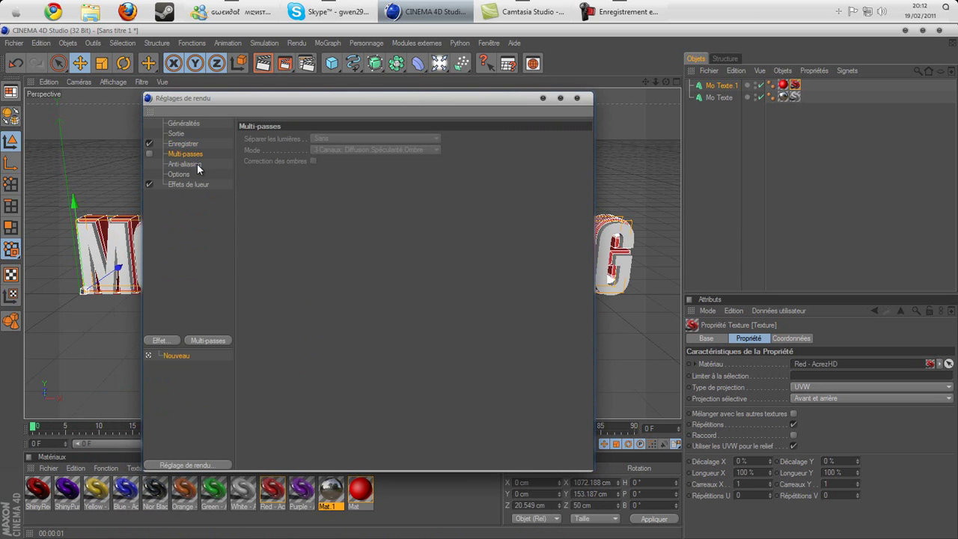
pyautogui.click(197, 163)
pyautogui.click(403, 138)
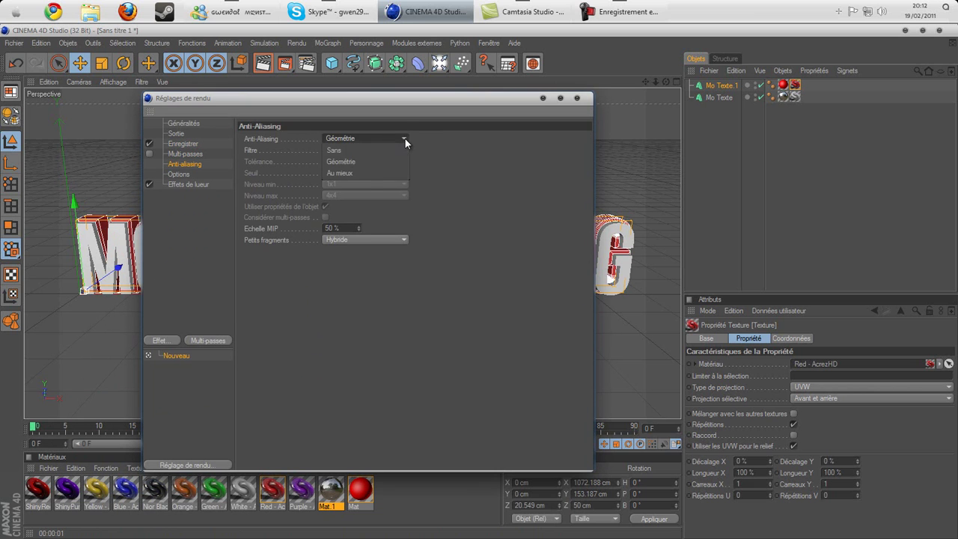
pyautogui.click(368, 172)
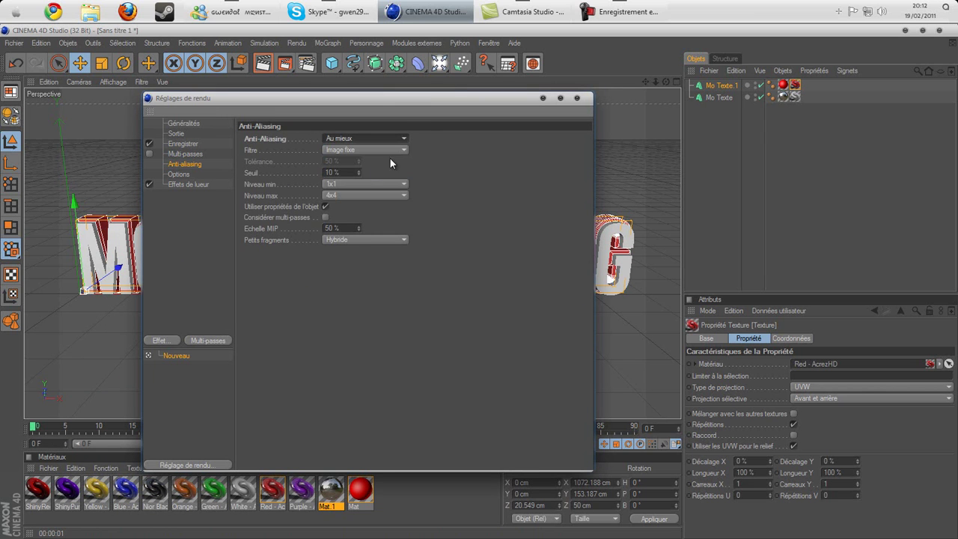
pyautogui.click(401, 194)
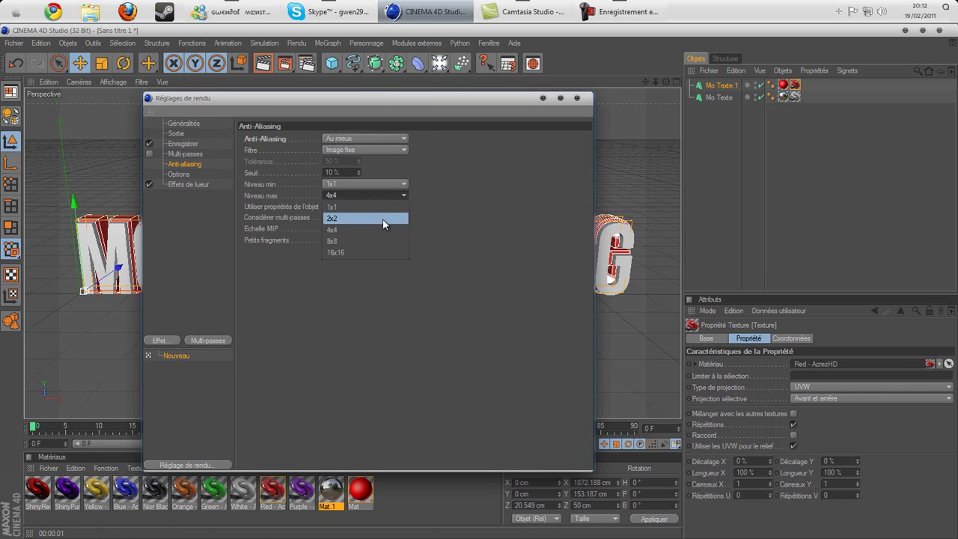
pyautogui.click(381, 218)
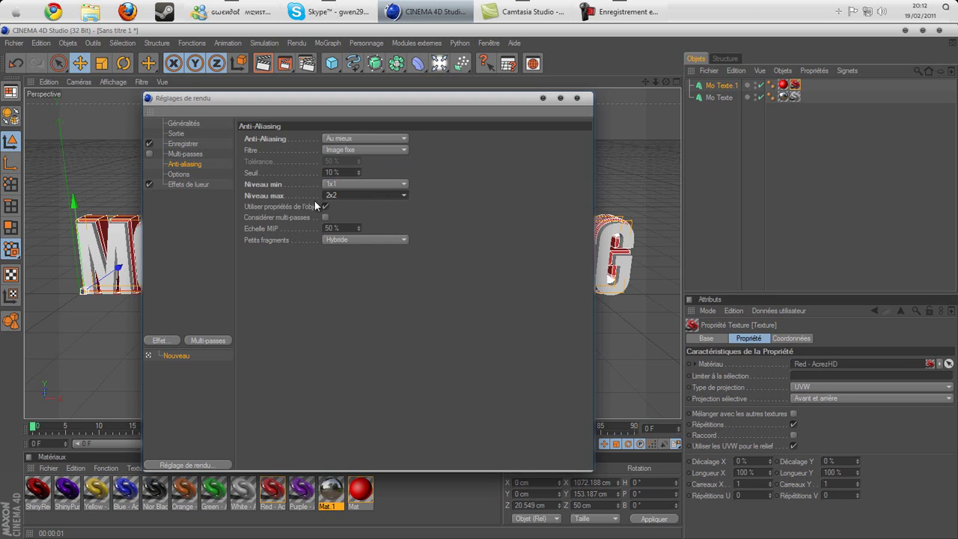
pyautogui.click(190, 174)
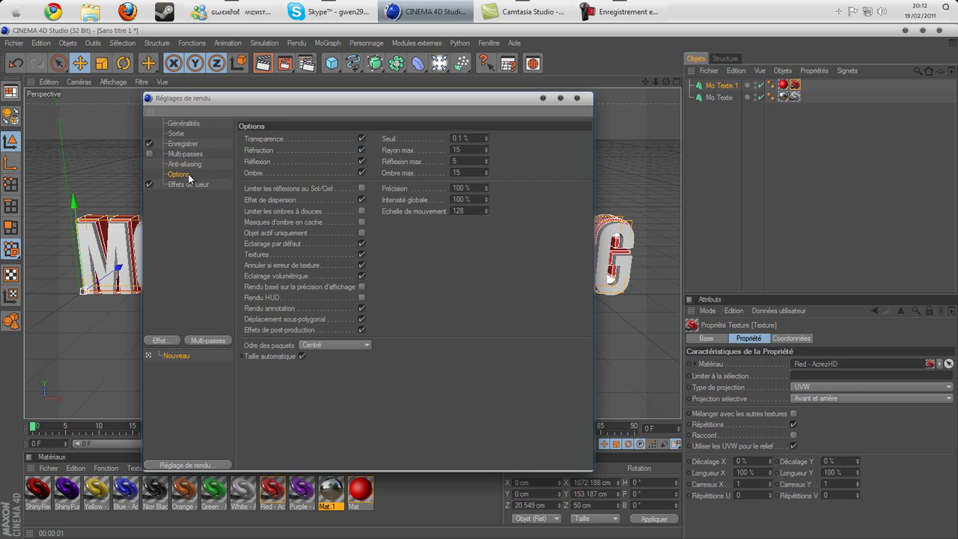
pyautogui.click(183, 184)
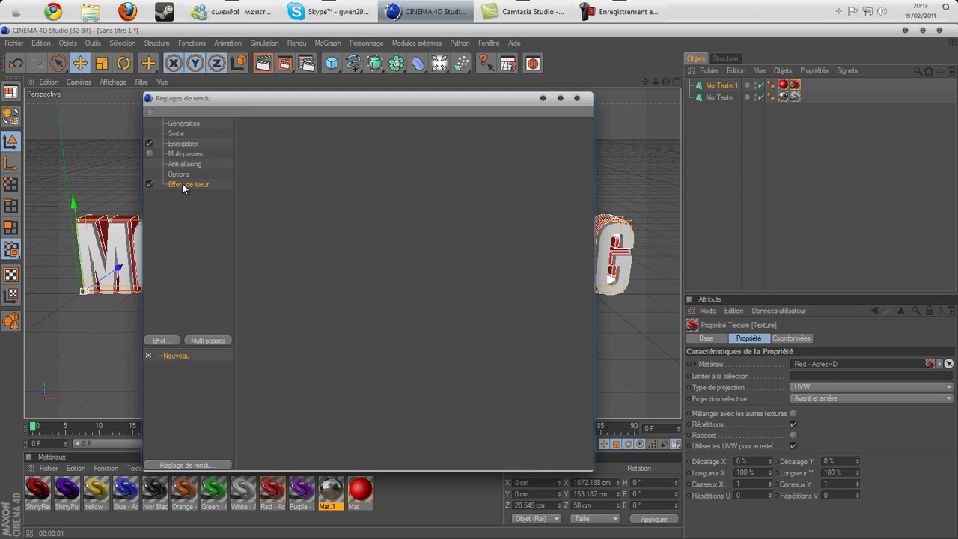
pyautogui.click(577, 98)
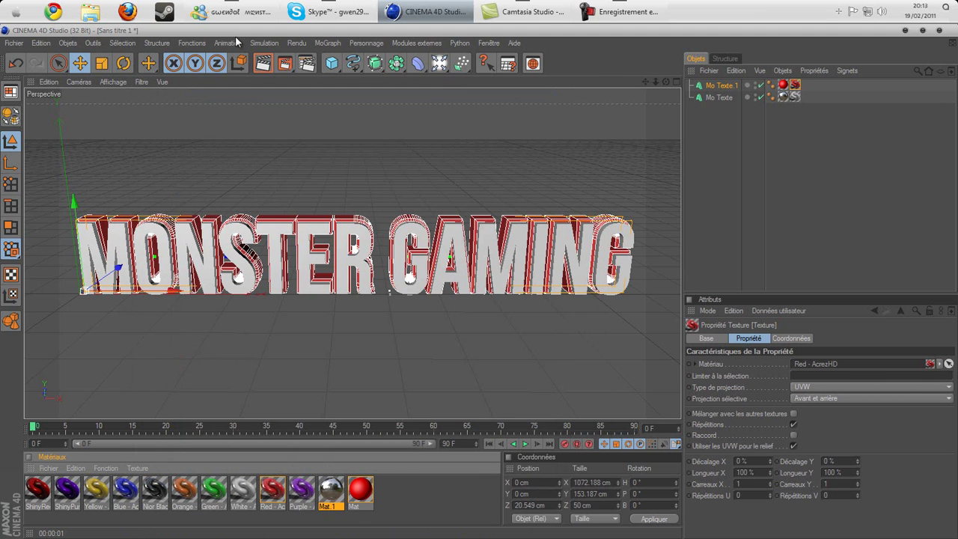
# Render the scene in the picture viewer and close the viewer.
pyautogui.click(283, 65)
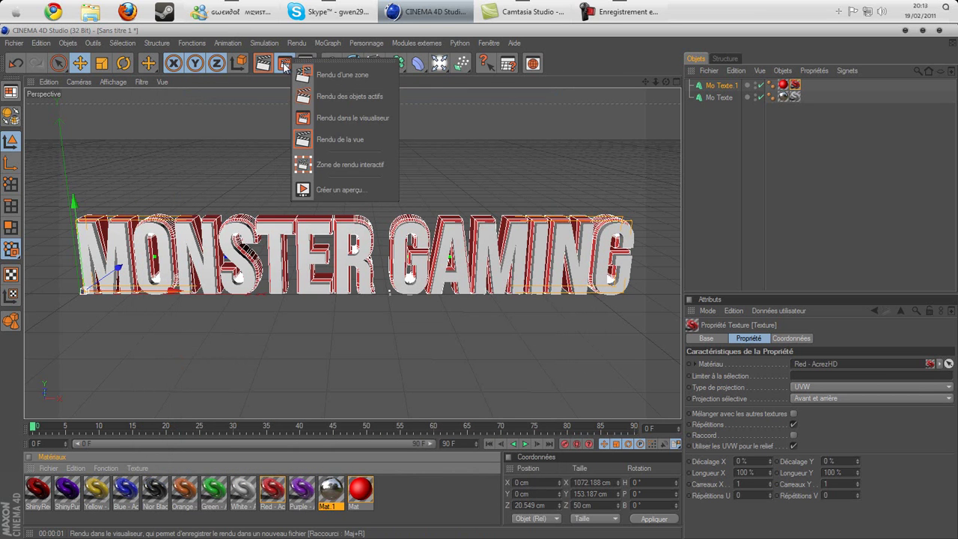
pyautogui.click(284, 65)
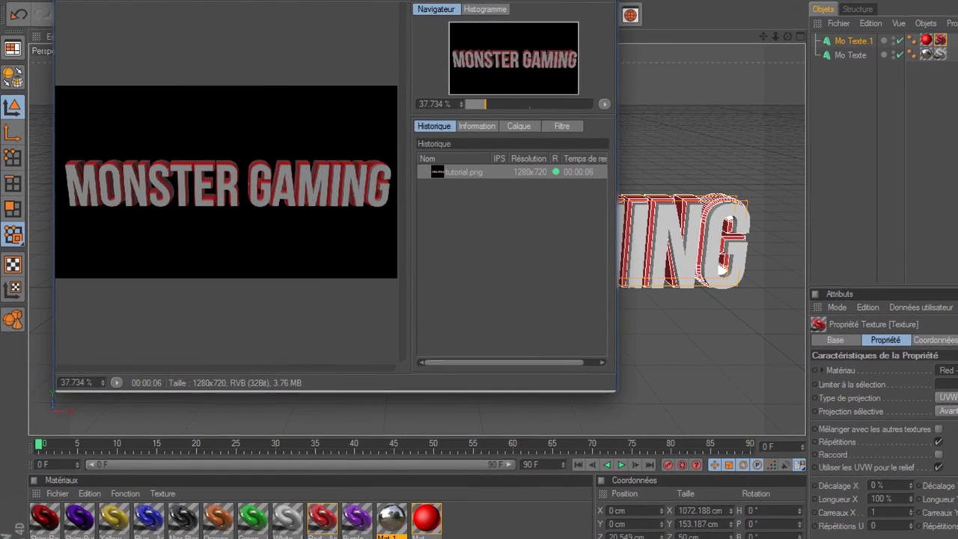
pyautogui.click(504, 31)
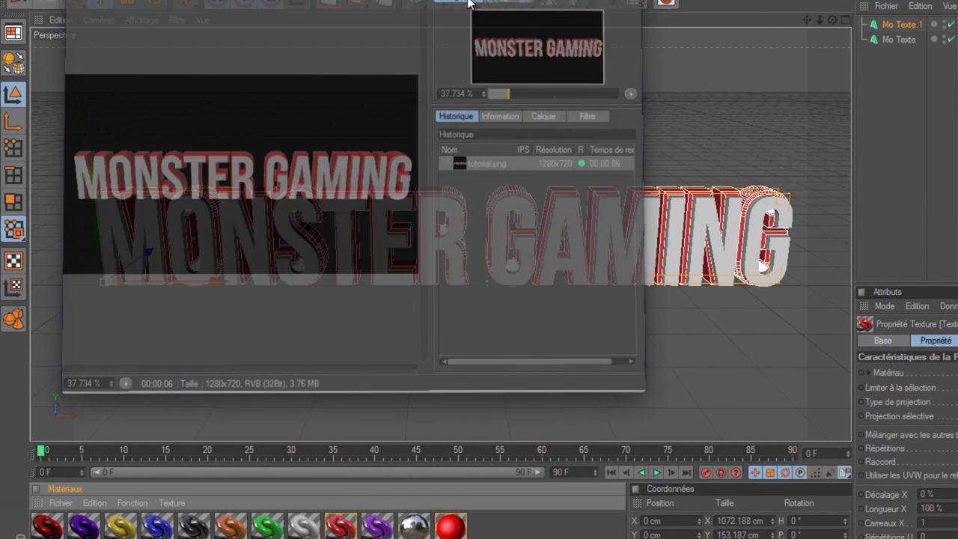
# Review the Sortie page of the render settings and close the window.
pyautogui.click(386, 2)
pyautogui.click(243, 72)
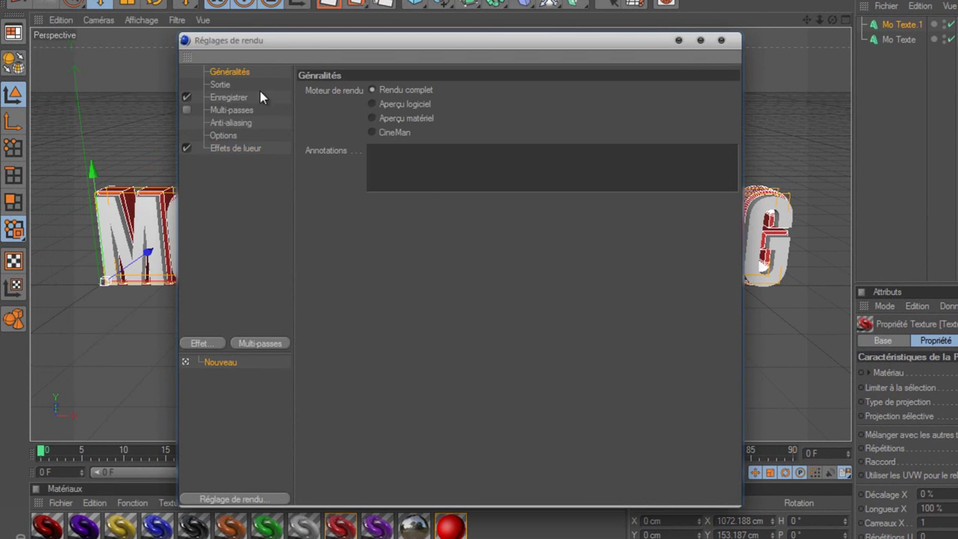
pyautogui.click(218, 86)
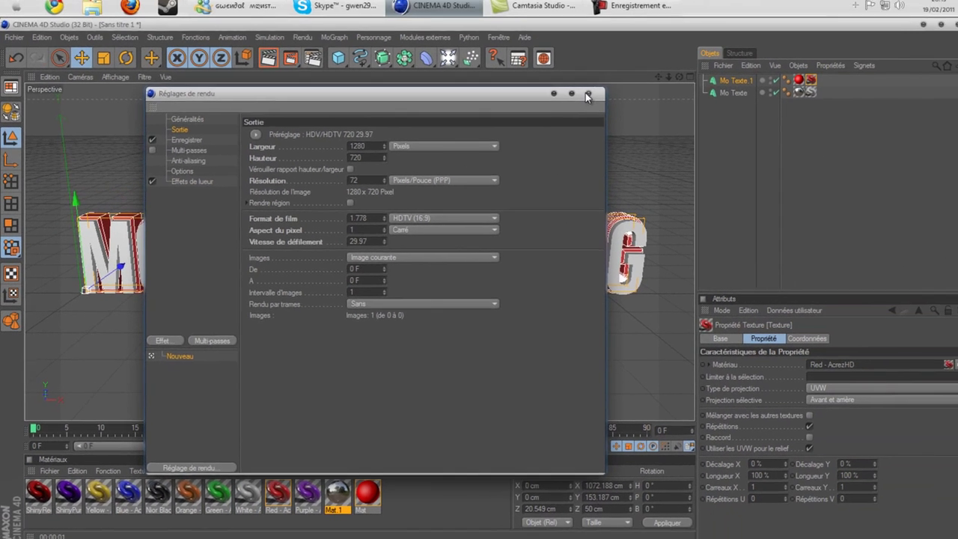
pyautogui.click(721, 40)
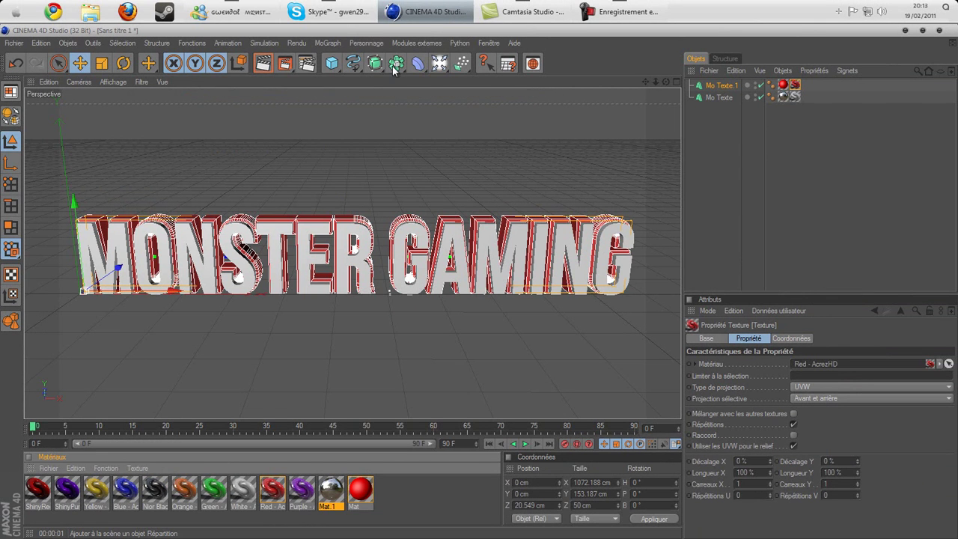
# Add a camera to the scene and make it the active view.
pyautogui.click(440, 64)
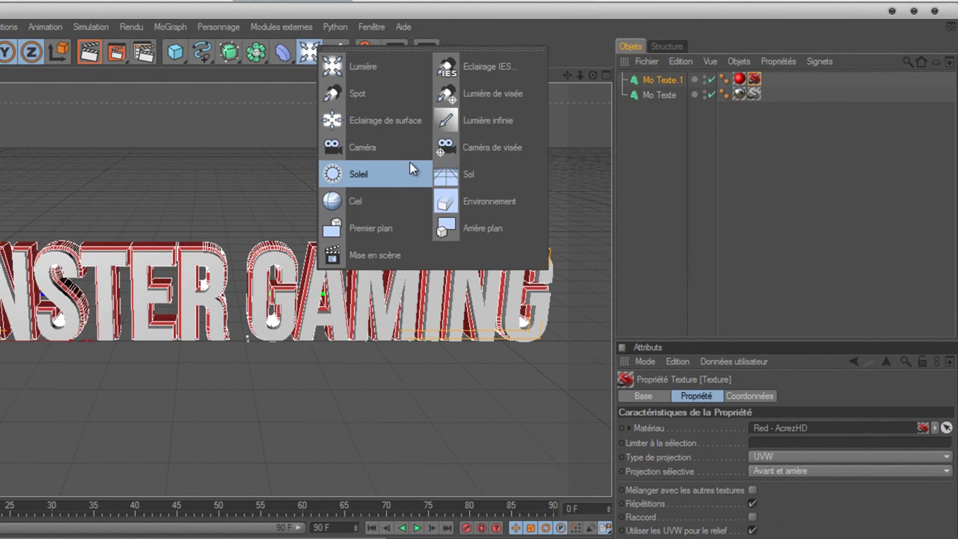
pyautogui.click(417, 149)
pyautogui.click(711, 80)
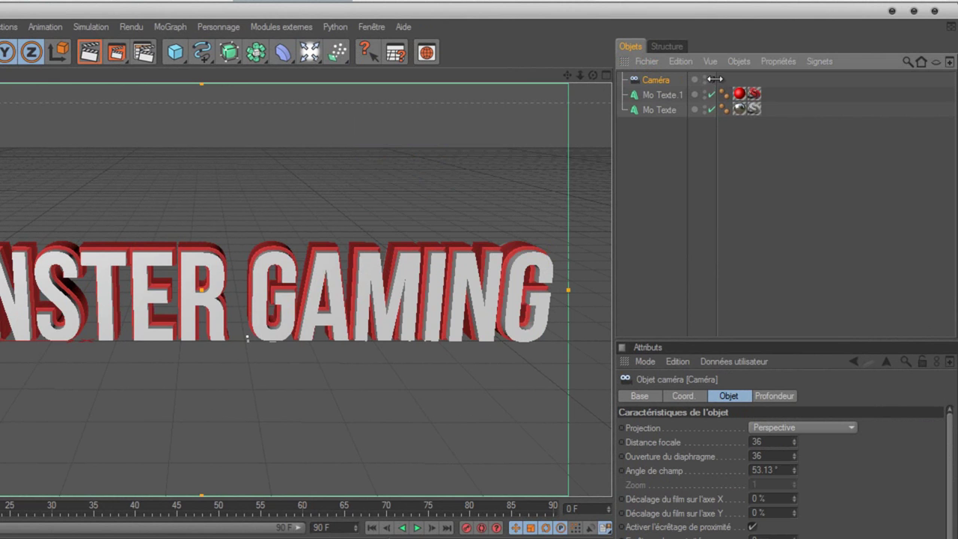
pyautogui.click(713, 80)
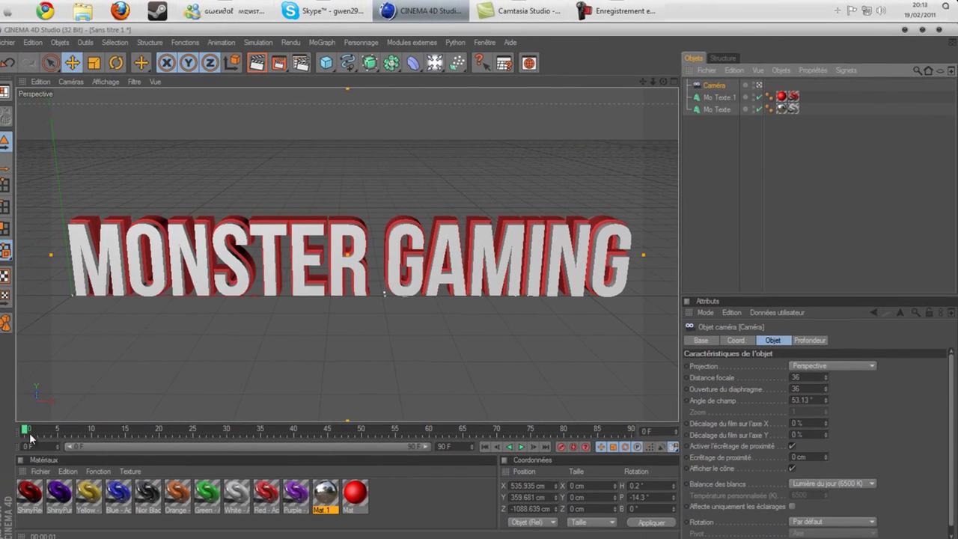
# Keyframe the camera at its starting view on frame 0 and pulled back from the text on frame 25.
pyautogui.moveTo(29, 434); pyautogui.dragTo(97, 417)
pyautogui.moveTo(27, 425); pyautogui.dragTo(1, 411)
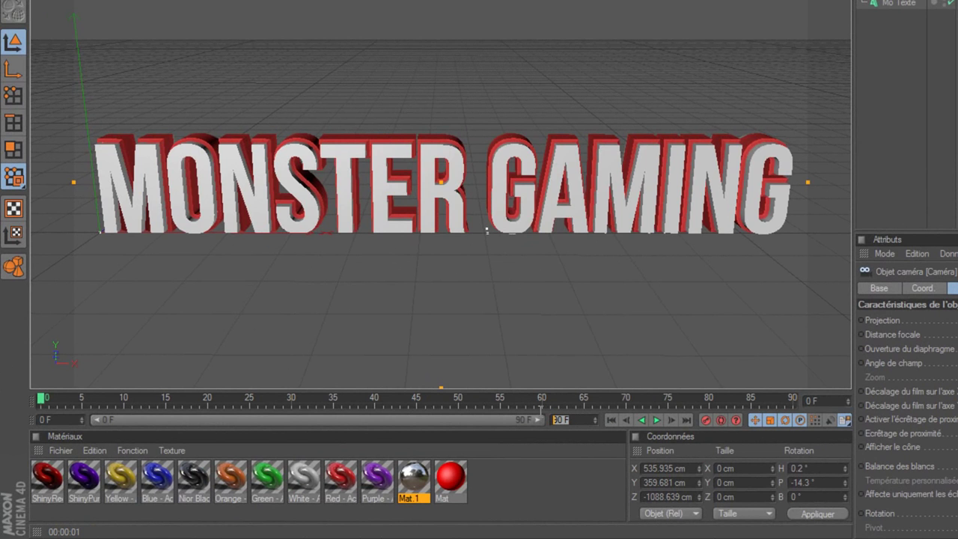
pyautogui.click(121, 420)
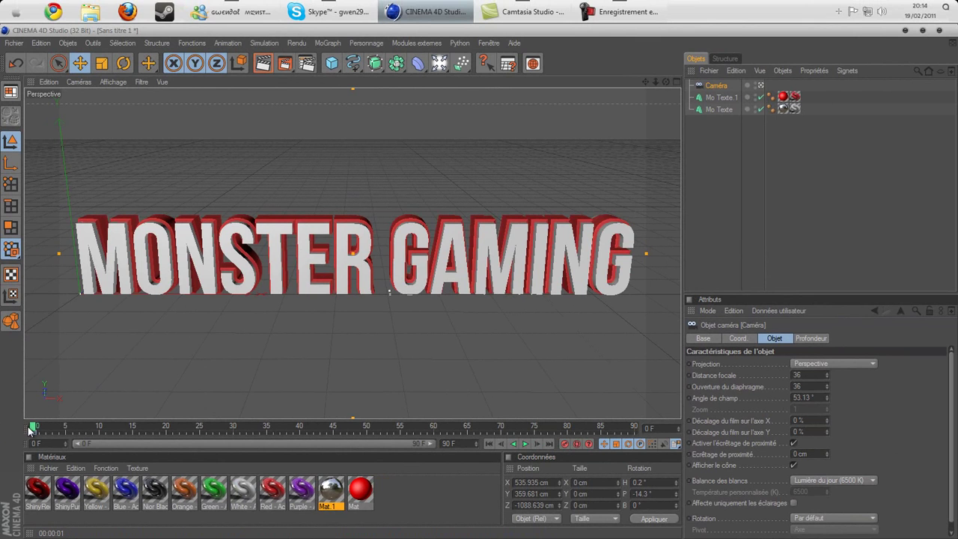
pyautogui.moveTo(32, 428); pyautogui.dragTo(200, 434)
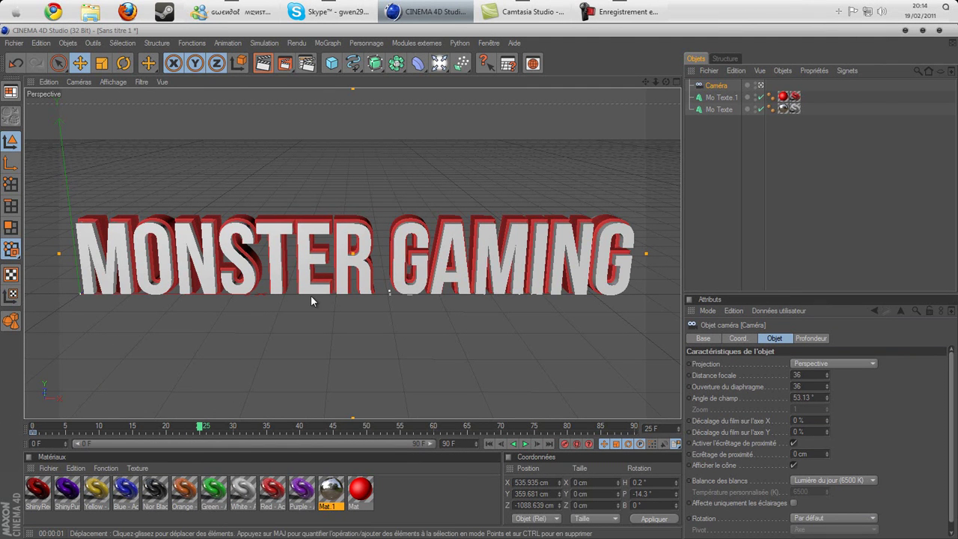
pyautogui.scroll(-5, 311, 295)
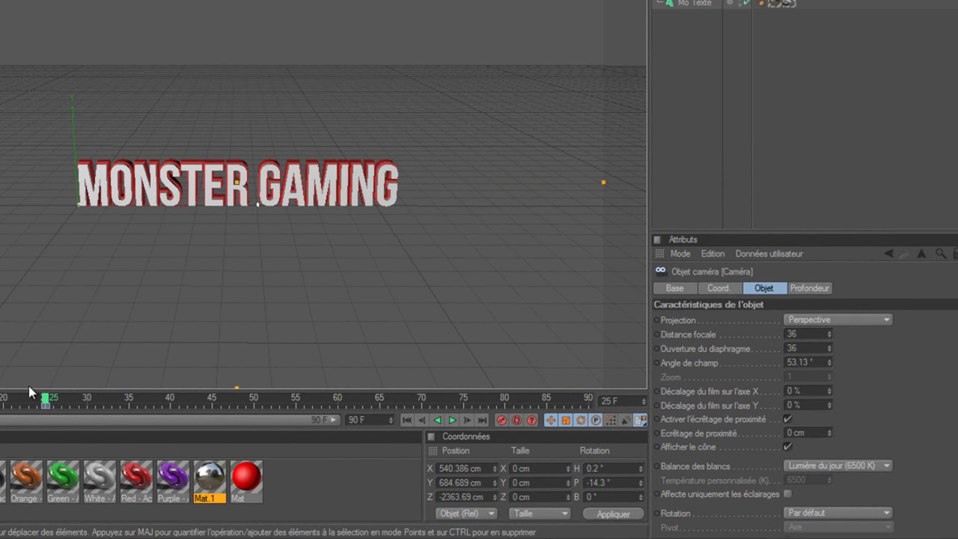
# At frame 45, shift the camera sideways, turn it to an angled view of the text, and record a keyframe.
pyautogui.moveTo(46, 400); pyautogui.dragTo(177, 406)
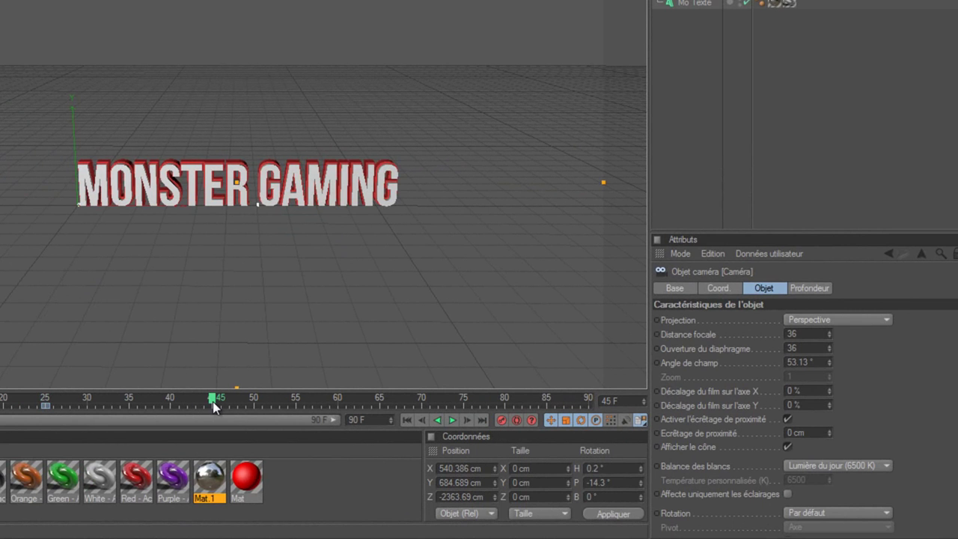
pyautogui.keyDown('alt'); pyautogui.moveTo(414, 243); pyautogui.dragTo(239, 241, button='middle'); pyautogui.keyUp('alt')
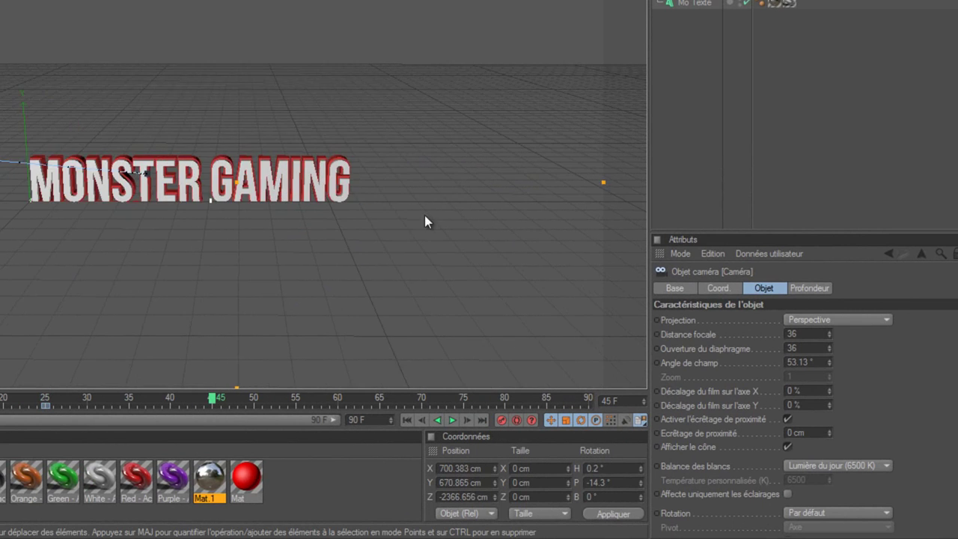
pyautogui.keyDown('alt'); pyautogui.moveTo(396, 218); pyautogui.dragTo(209, 229, button='middle'); pyautogui.keyUp('alt')
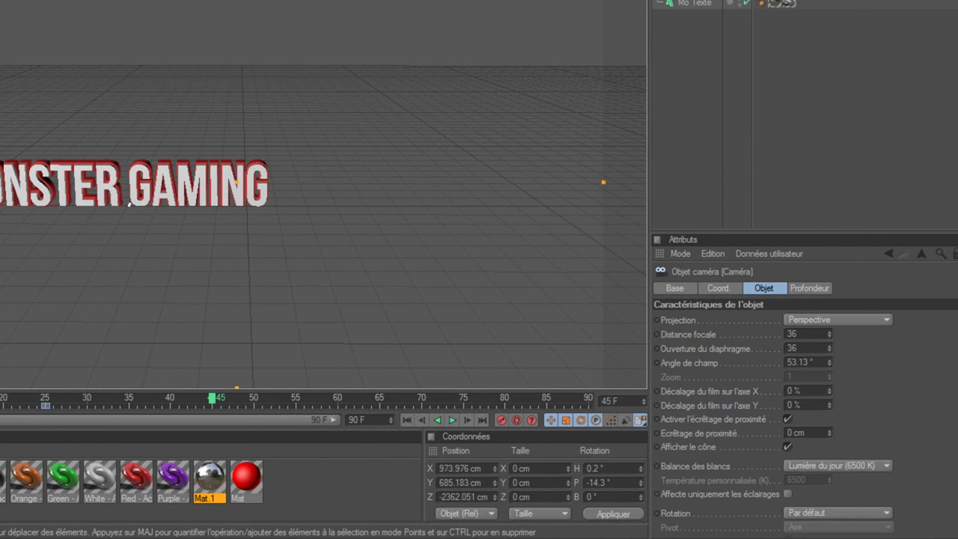
pyautogui.scroll(2, 404, 222)
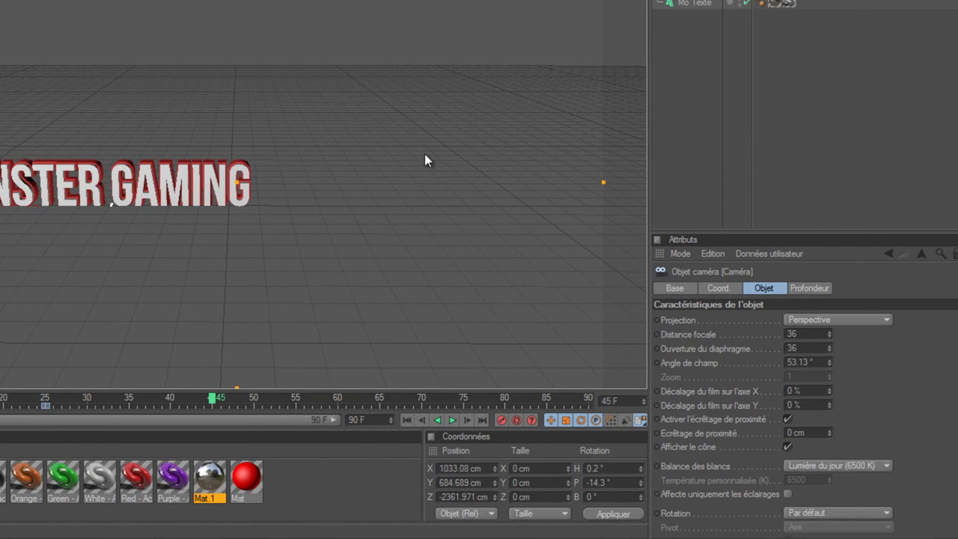
pyautogui.scroll(1, 373, 223)
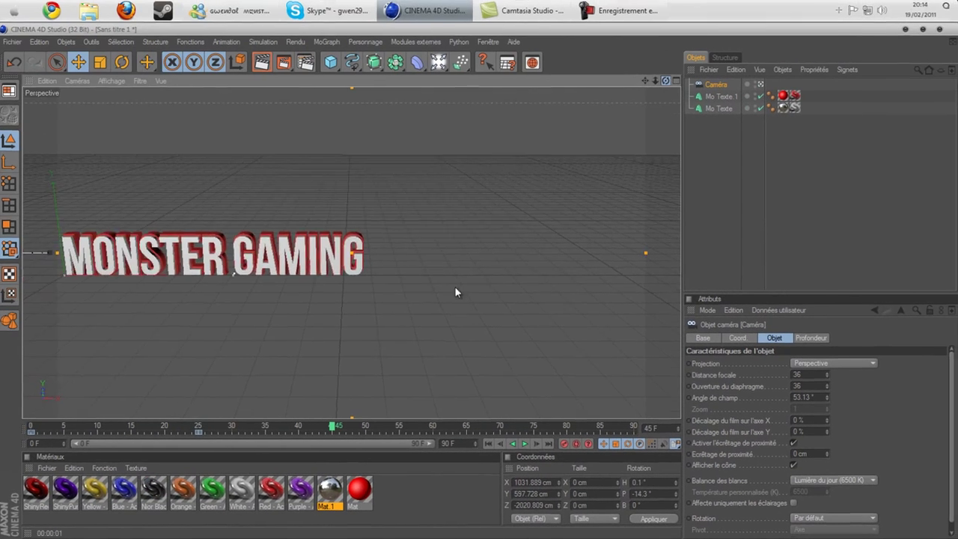
pyautogui.keyDown('alt'); pyautogui.moveTo(365, 230); pyautogui.dragTo(428, 225); pyautogui.keyUp('alt')
pyautogui.keyDown('alt'); pyautogui.moveTo(506, 288); pyautogui.dragTo(478, 282); pyautogui.keyUp('alt')
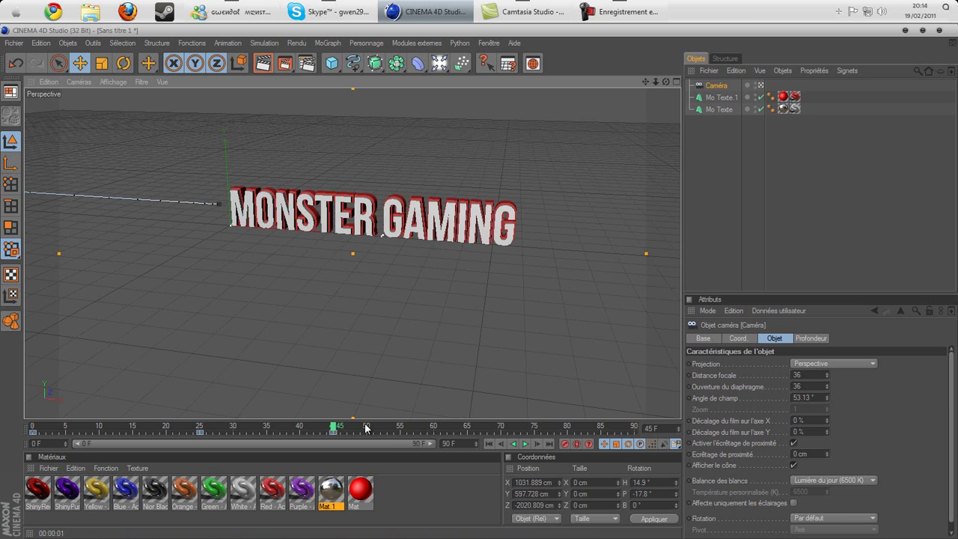
# Try to reposition the camera at frame 68.
pyautogui.moveTo(334, 432); pyautogui.dragTo(489, 432)
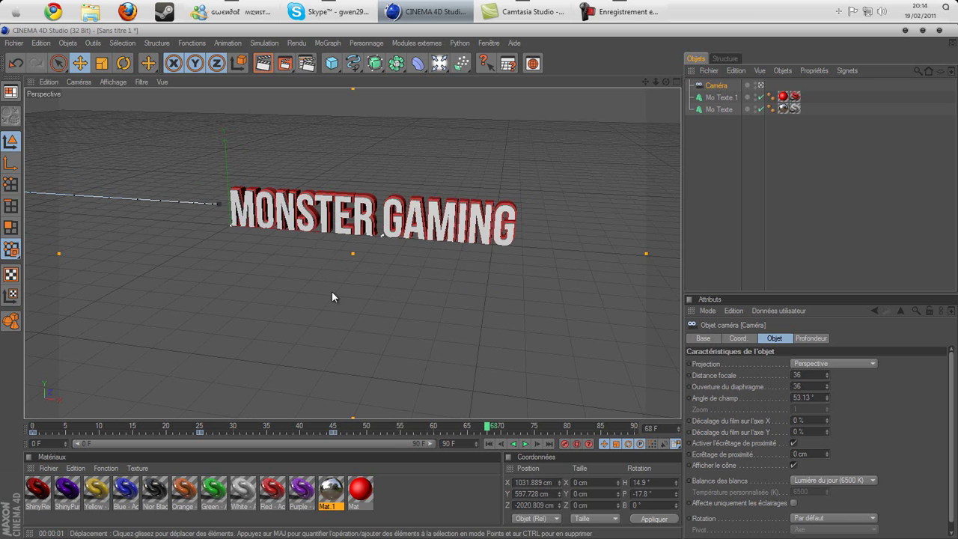
pyautogui.moveTo(440, 275); pyautogui.dragTo(481, 284)
pyautogui.moveTo(666, 80); pyautogui.dragTo(477, 282)
pyautogui.click(488, 426)
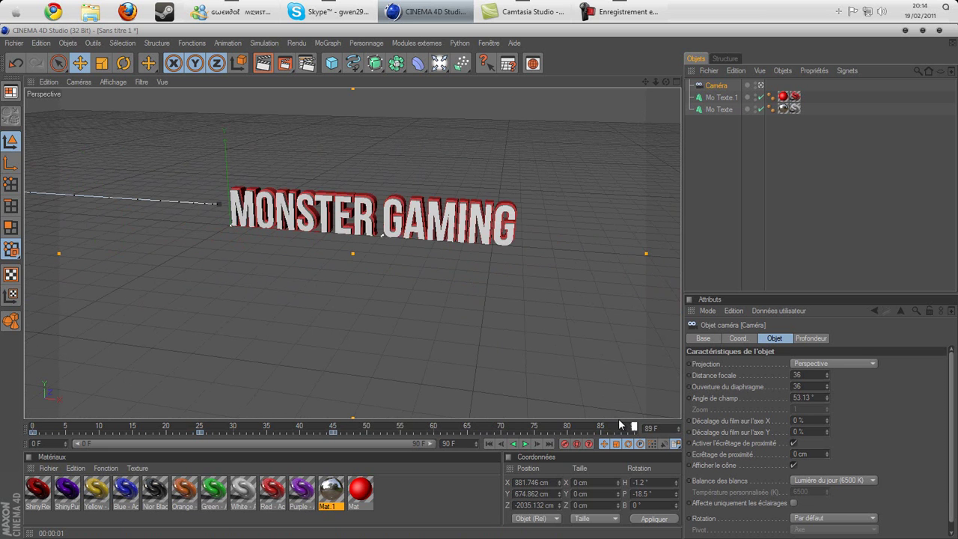
# At frame 90, bring the camera inside the hole of the letter R in Monster and record a keyframe.
pyautogui.moveTo(488, 426); pyautogui.dragTo(634, 428)
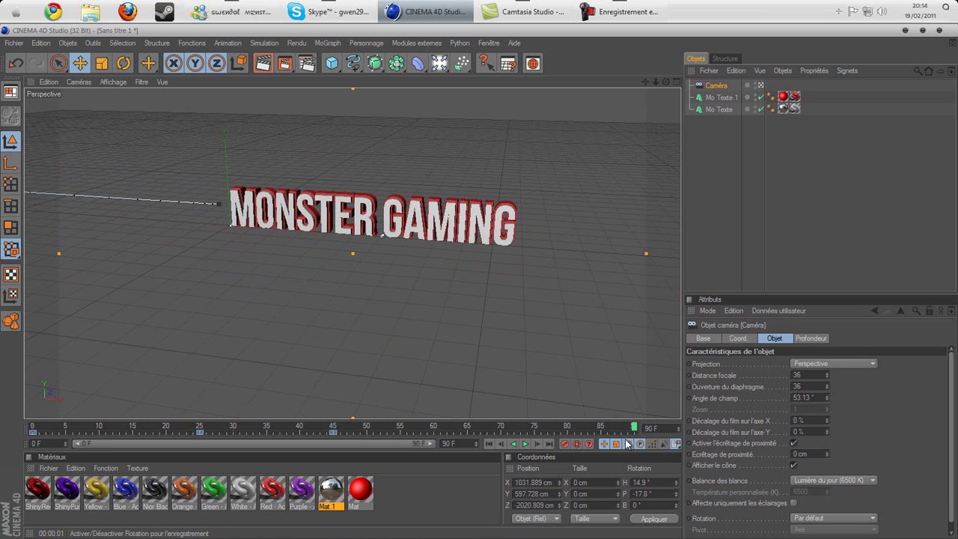
pyautogui.scroll(10, 495, 283)
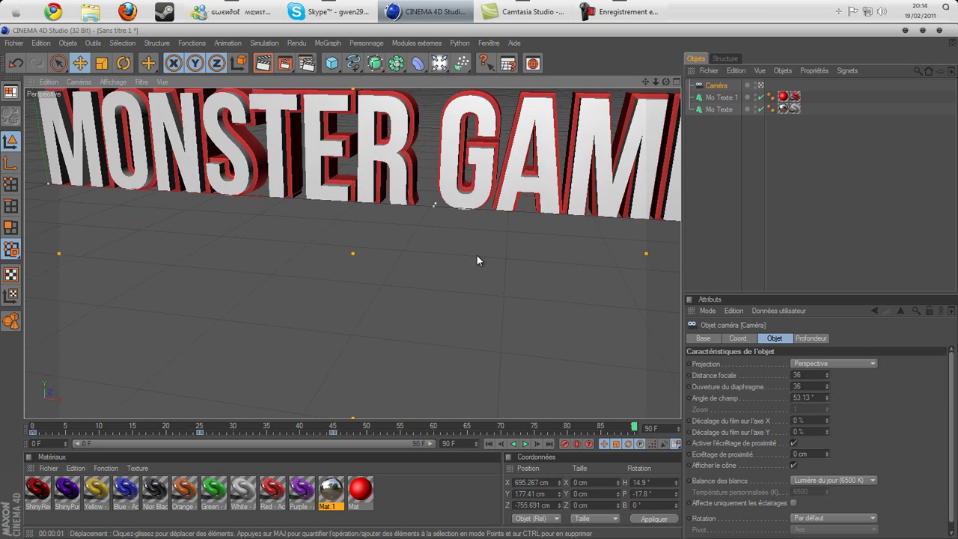
pyautogui.scroll(6, 451, 216)
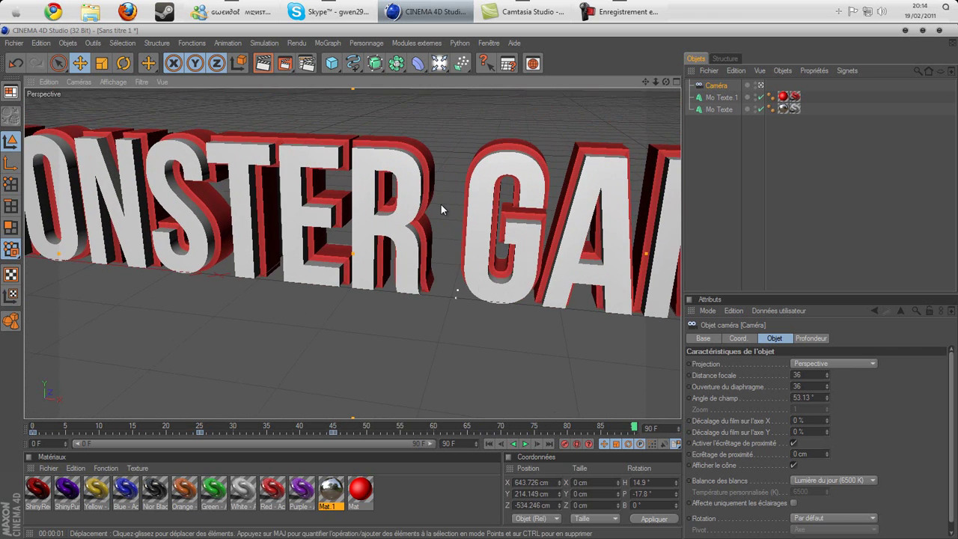
pyautogui.scroll(2, 441, 208)
pyautogui.keyDown('alt'); pyautogui.moveTo(517, 205); pyautogui.dragTo(479, 282, button='middle'); pyautogui.keyUp('alt')
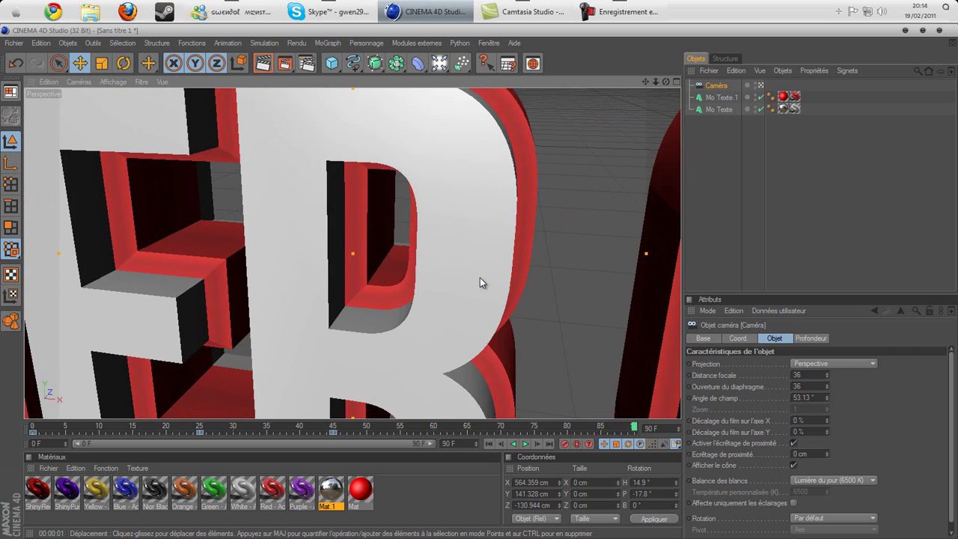
pyautogui.scroll(6, 481, 282)
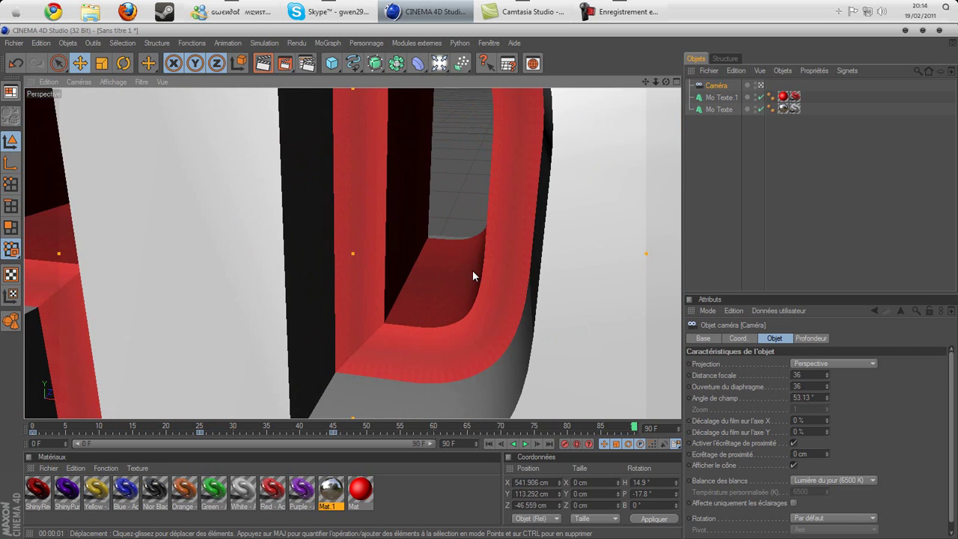
pyautogui.scroll(6, 477, 282)
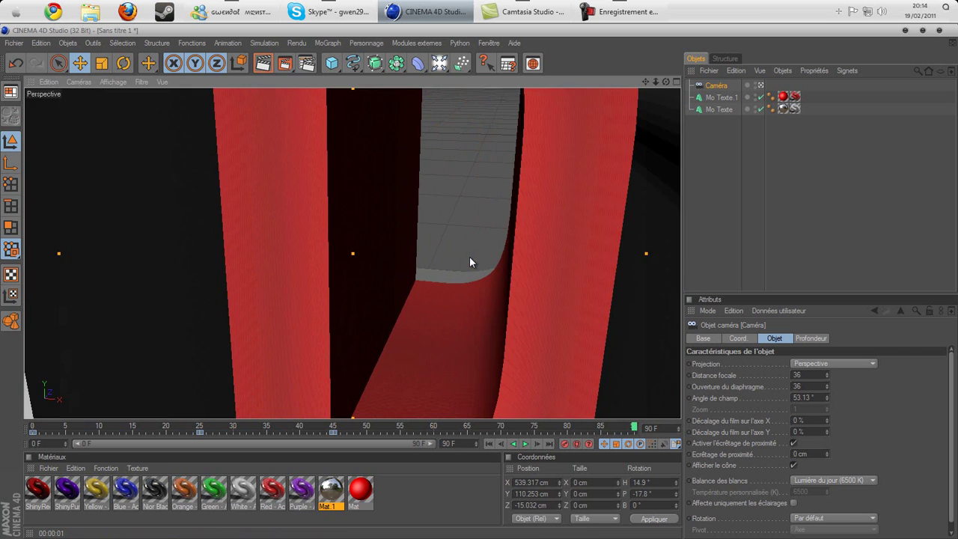
pyautogui.moveTo(665, 81); pyautogui.dragTo(480, 281)
pyautogui.scroll(3, 576, 237)
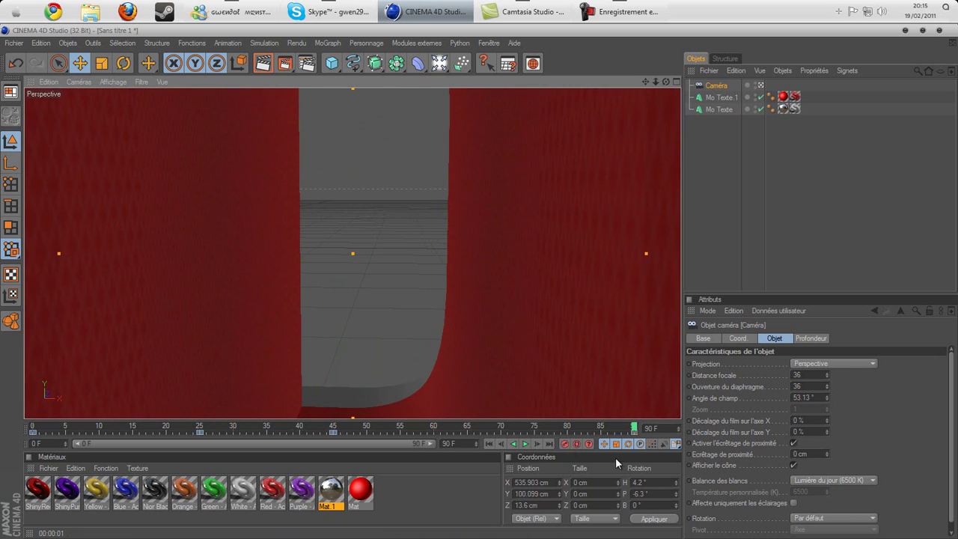
# Play the camera animation and stop it at frame 12.
pyautogui.click(525, 444)
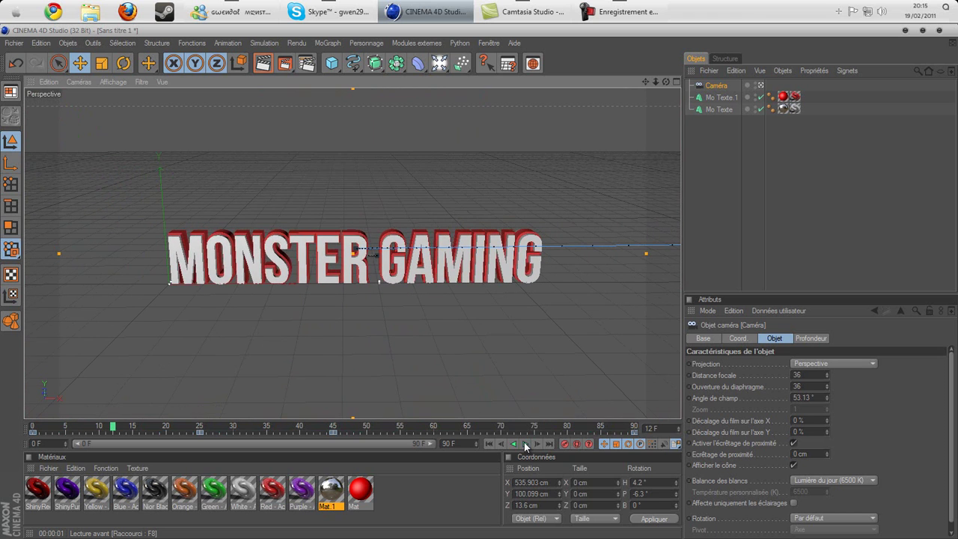
pyautogui.click(526, 444)
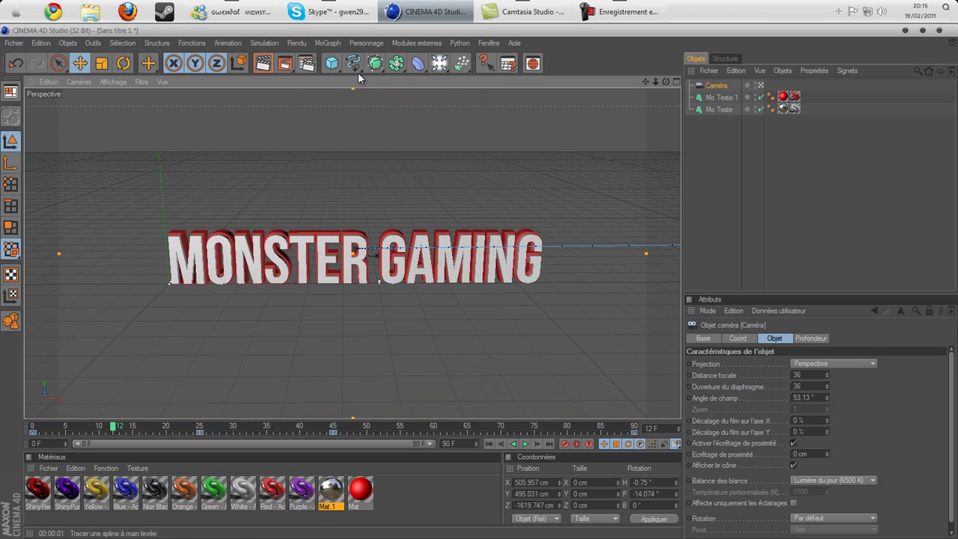
# Add a Sol floor object and move it along X to about 606 cm, centred under the text.
pyautogui.click(440, 64)
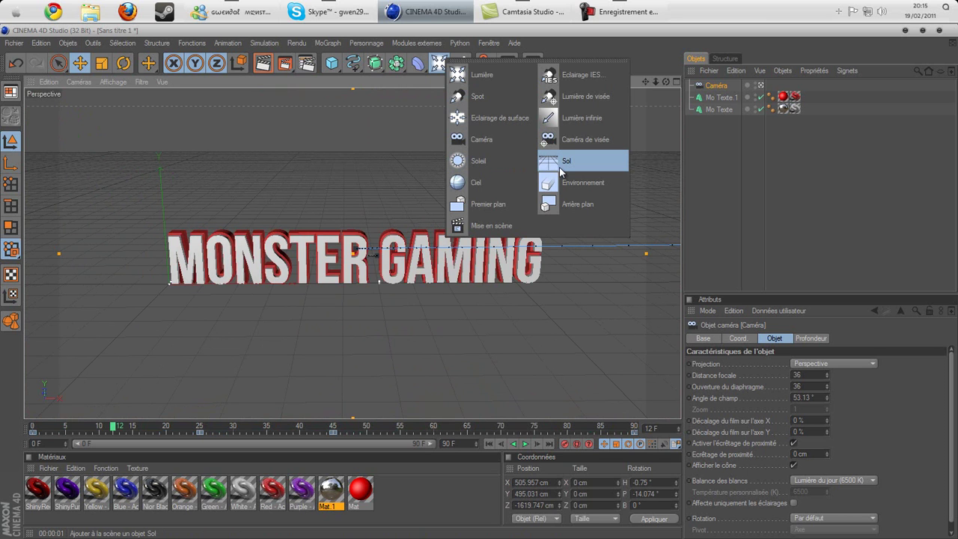
pyautogui.click(563, 162)
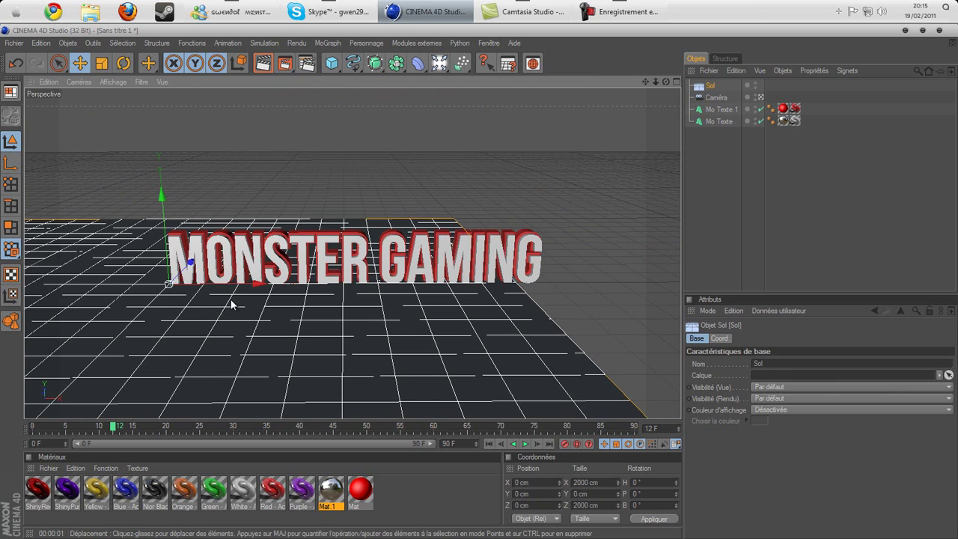
pyautogui.moveTo(259, 284); pyautogui.dragTo(467, 285)
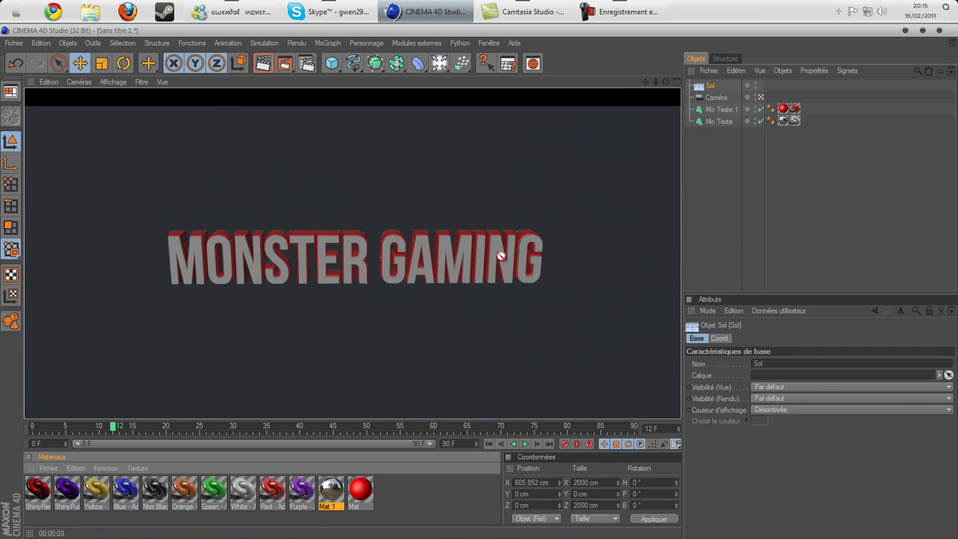
# Apply the White - AcrezHD material to the floor and render the view.
pyautogui.moveTo(726, 81); pyautogui.dragTo(724, 85)
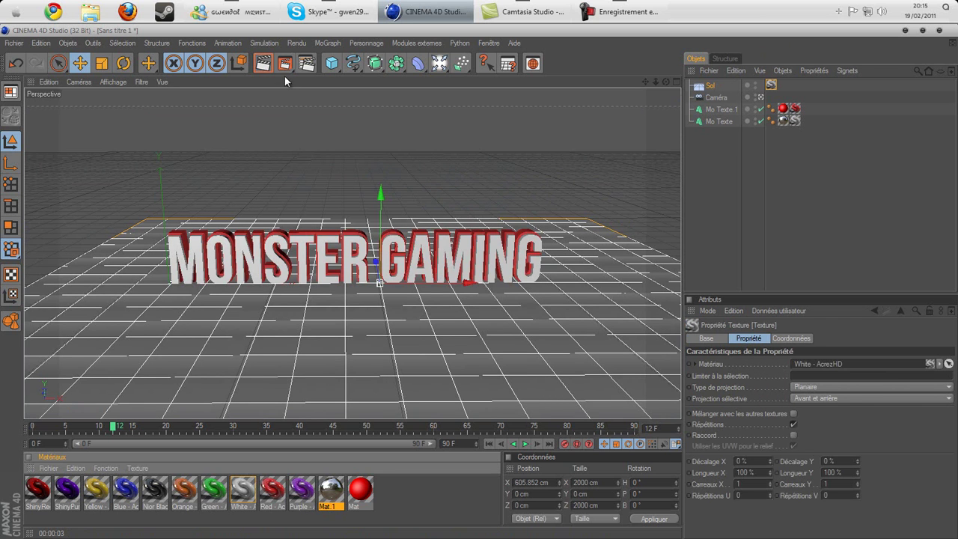
pyautogui.click(265, 65)
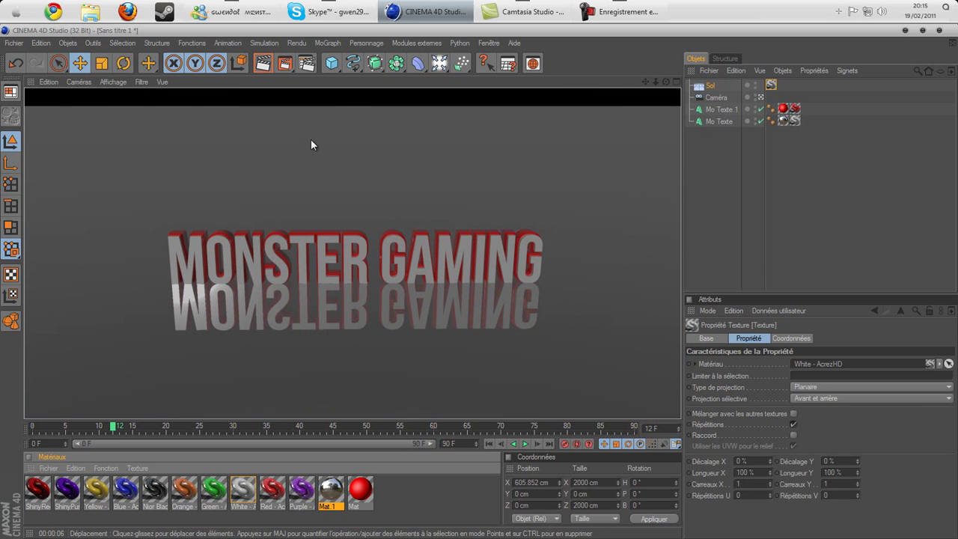
# Select the floor and move it back along Z to about 363 cm.
pyautogui.moveTo(666, 81); pyautogui.dragTo(479, 280)
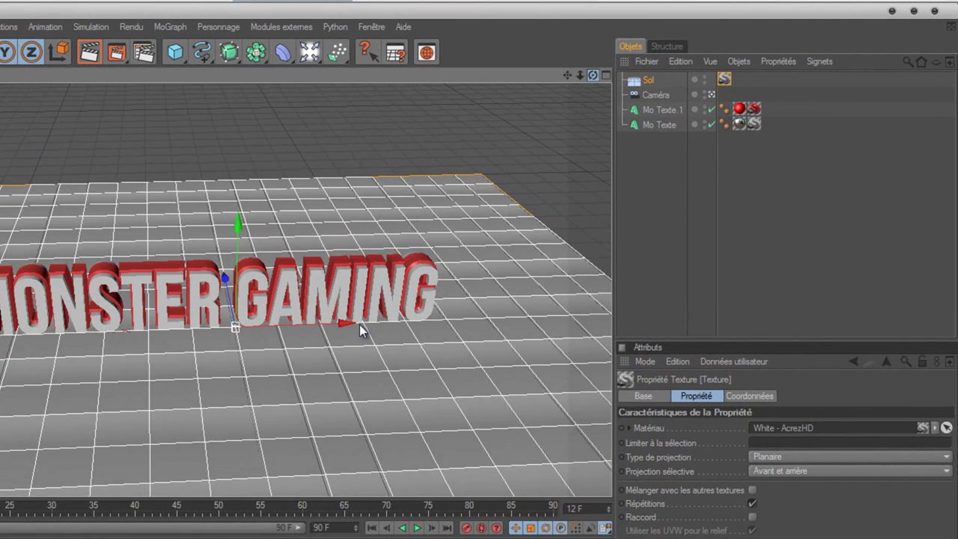
pyautogui.moveTo(359, 324); pyautogui.dragTo(265, 188)
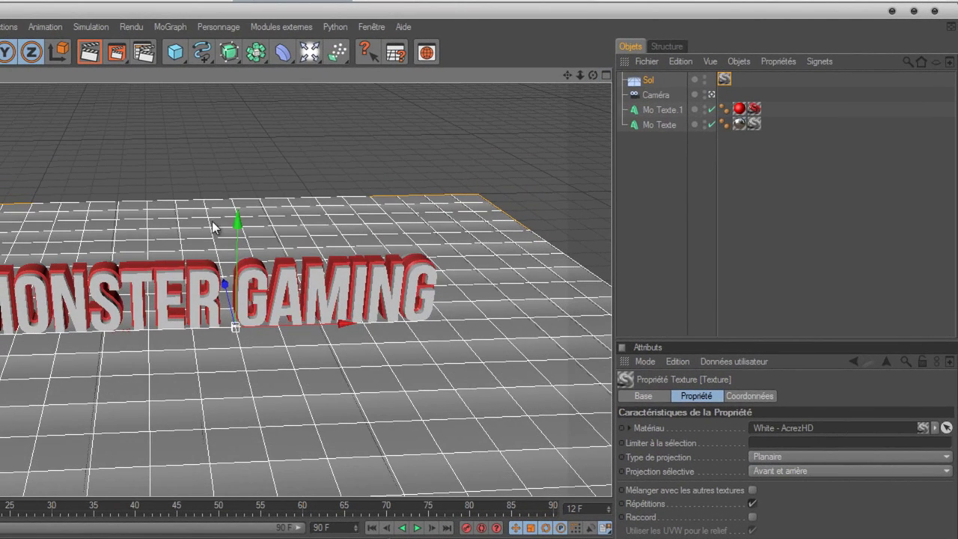
pyautogui.hotkey('ctrl', 'z')
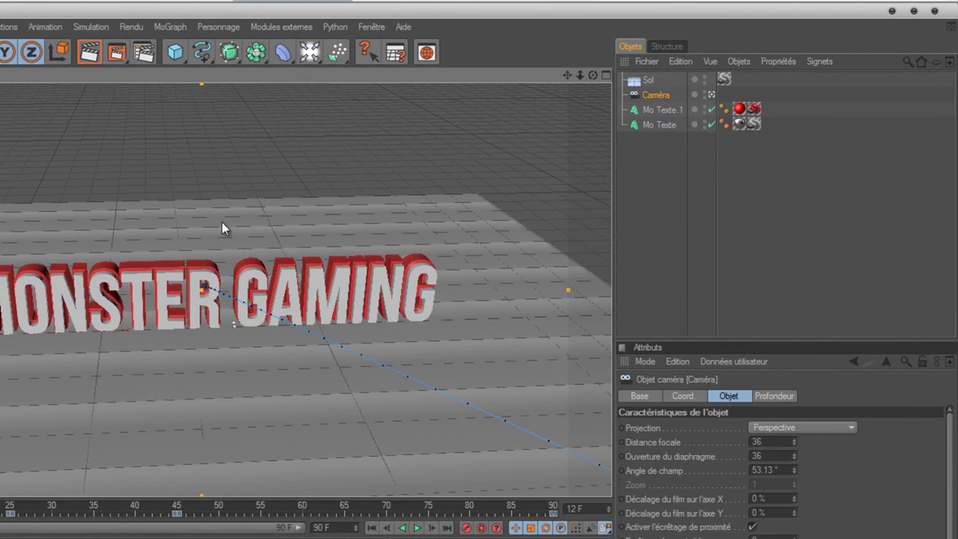
pyautogui.click(656, 81)
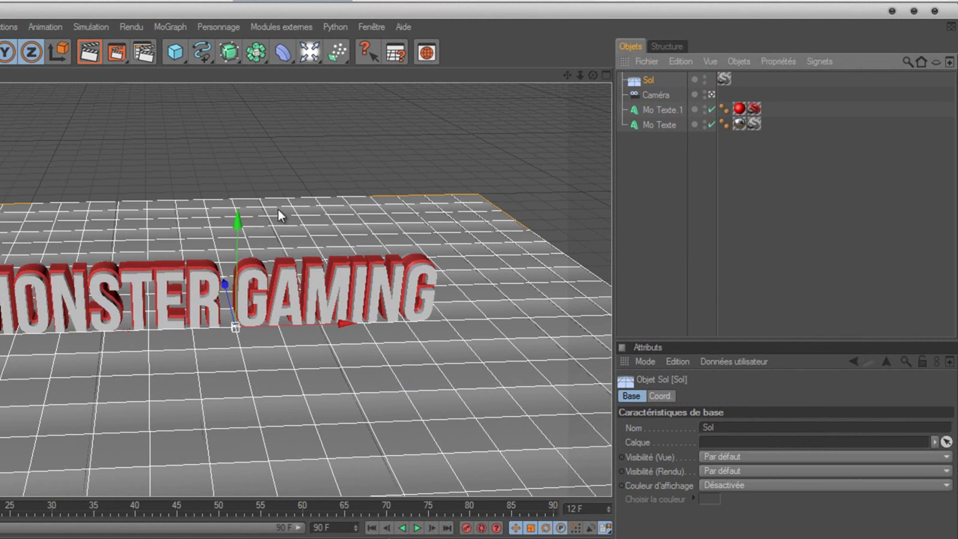
pyautogui.moveTo(225, 284); pyautogui.dragTo(359, 325)
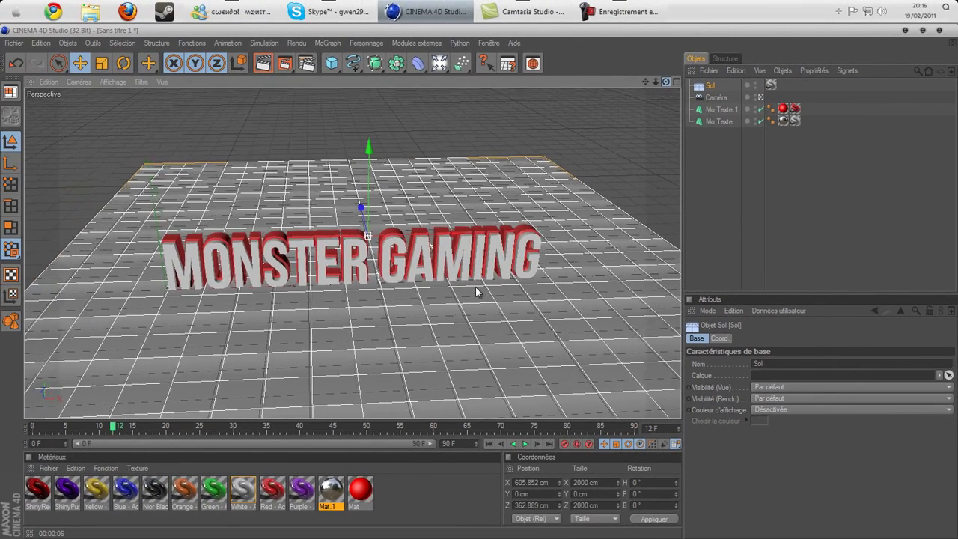
pyautogui.keyDown('alt'); pyautogui.moveTo(497, 280); pyautogui.dragTo(464, 270); pyautogui.keyUp('alt')
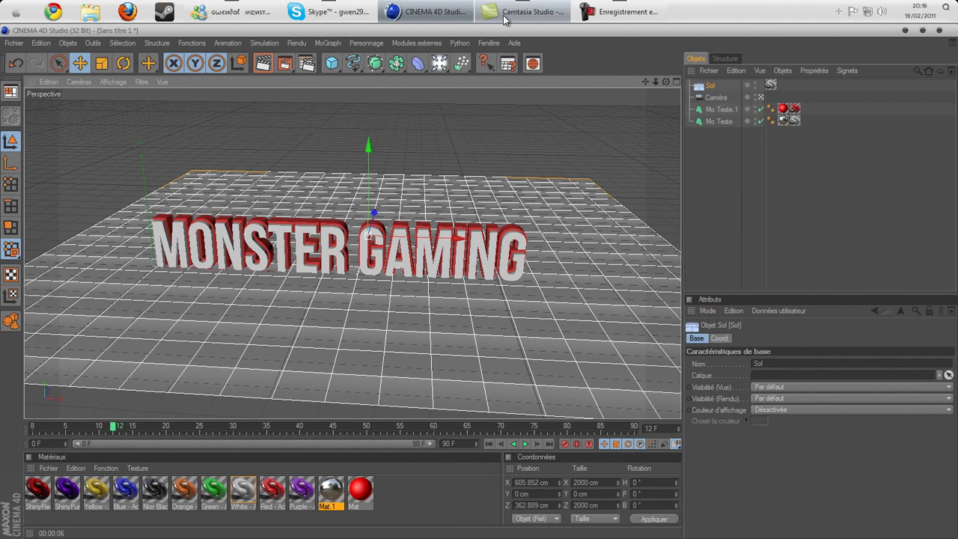
# Render the perspective view to check the text and its reflection on the repositioned floor.
pyautogui.click(619, 7)
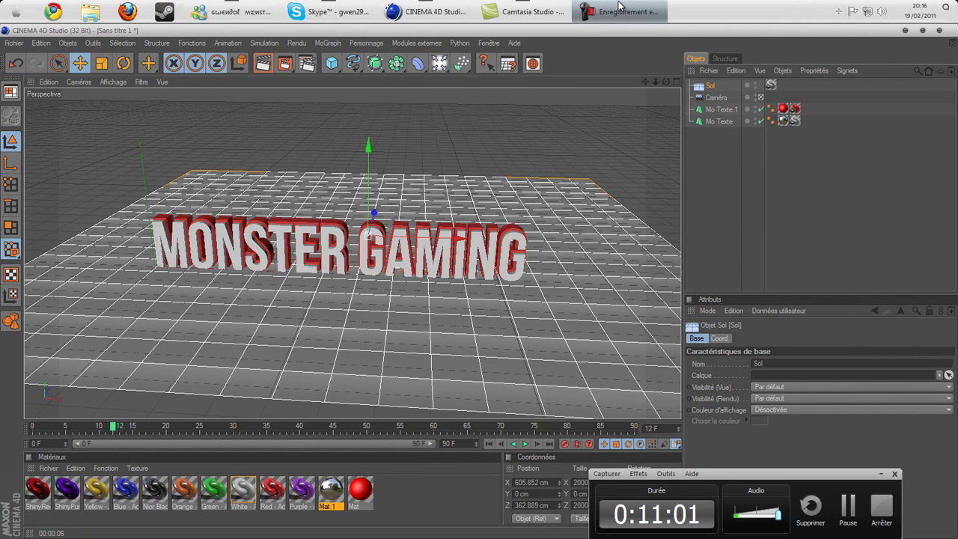
pyautogui.click(619, 8)
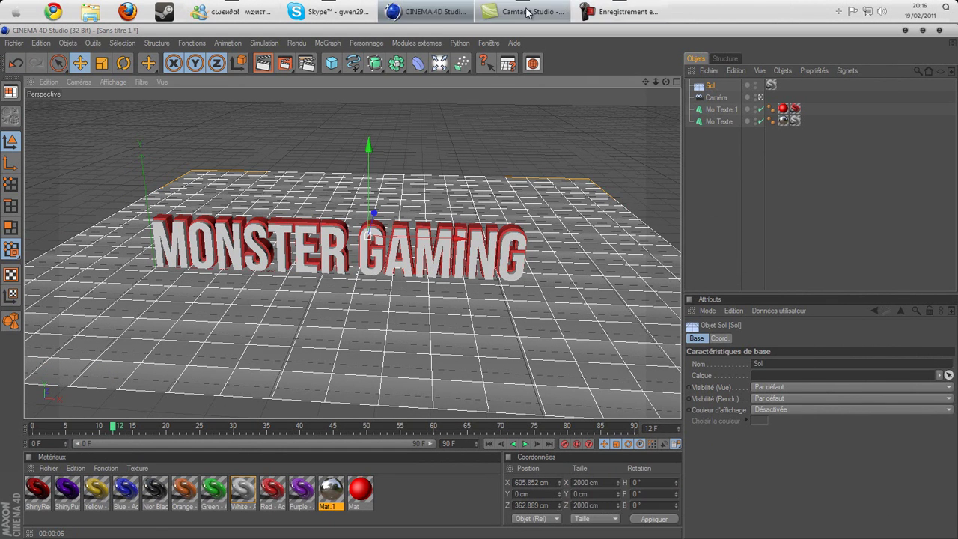
pyautogui.click(331, 63)
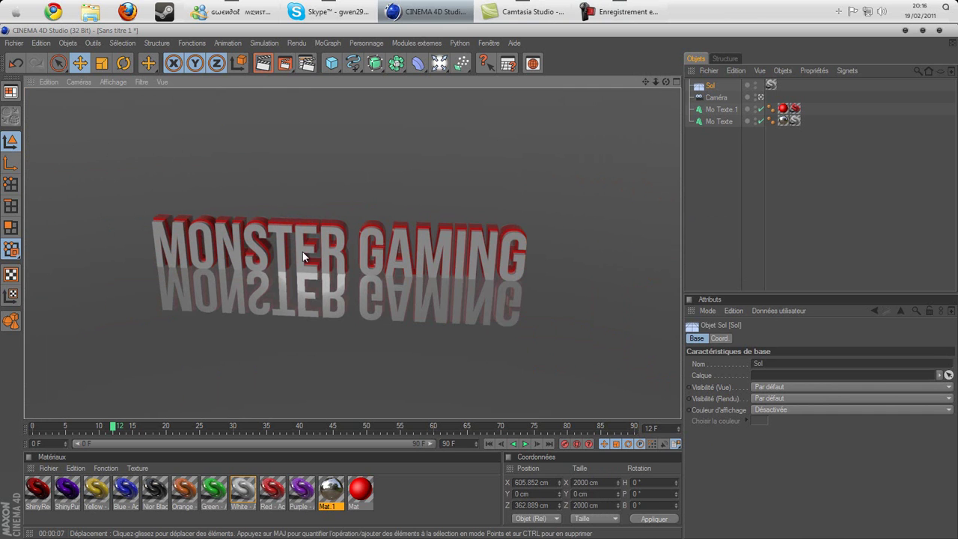
pyautogui.click(438, 62)
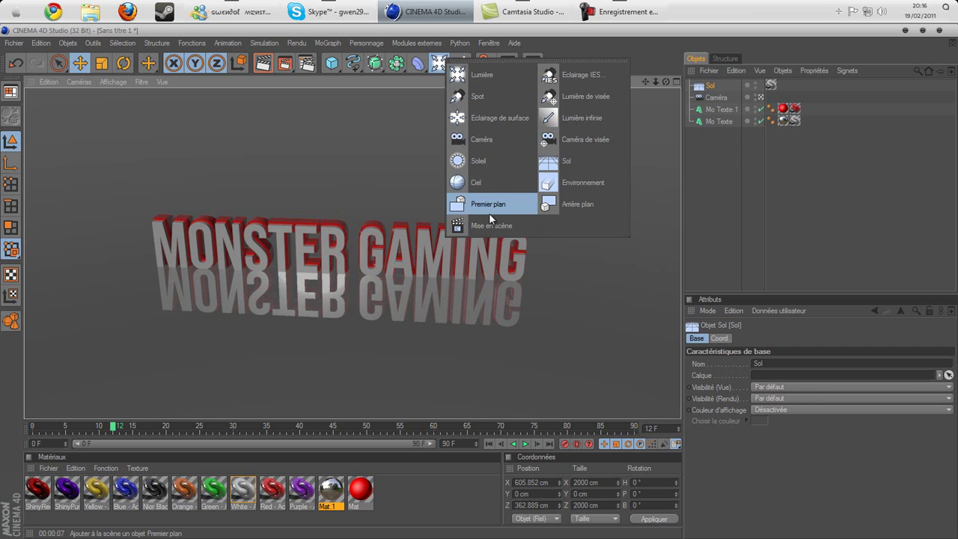
pyautogui.click(499, 155)
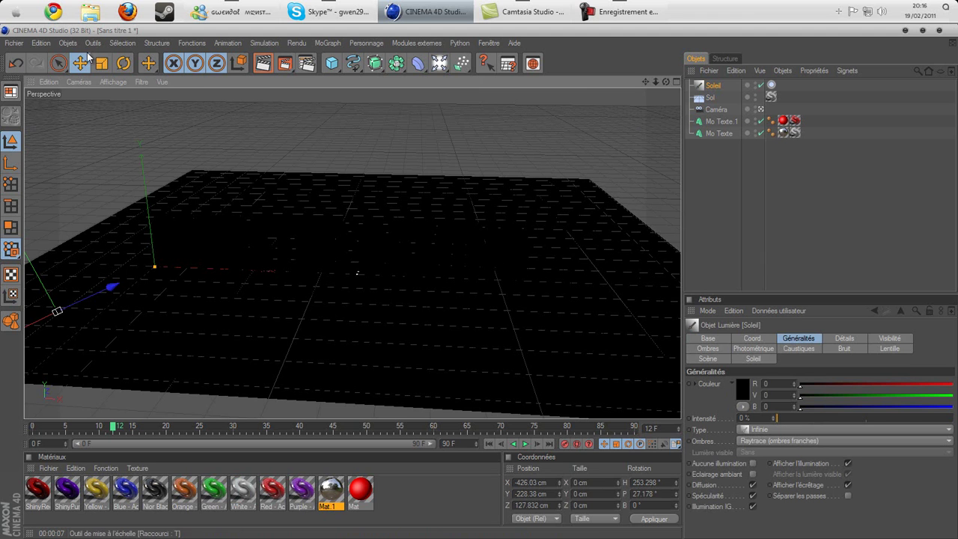
pyautogui.click(41, 42)
pyautogui.click(47, 58)
# Add an infinite light and move it to about X 558 cm, Y 124 cm, Z -170 cm, near the middle of the text.
pyautogui.moveTo(438, 63); pyautogui.dragTo(594, 123)
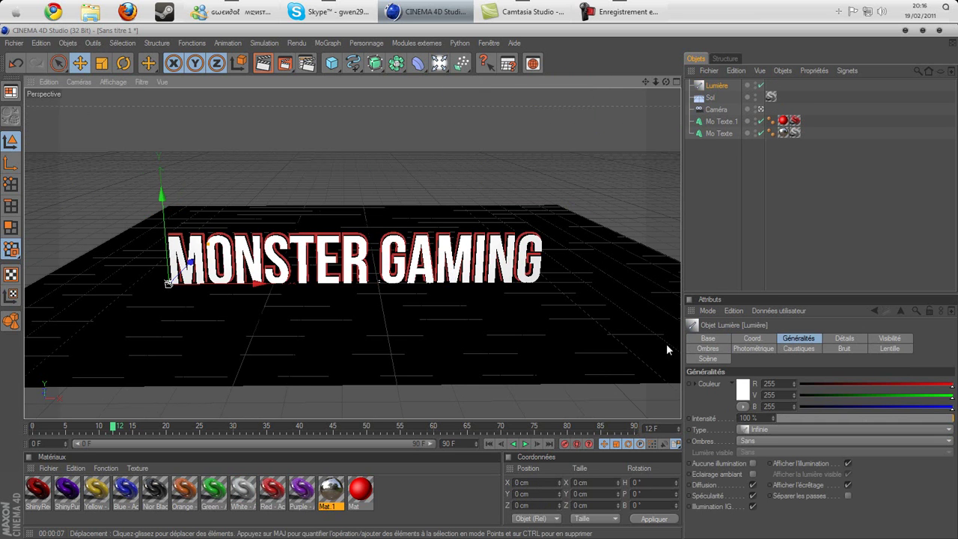
pyautogui.moveTo(453, 299); pyautogui.dragTo(382, 286)
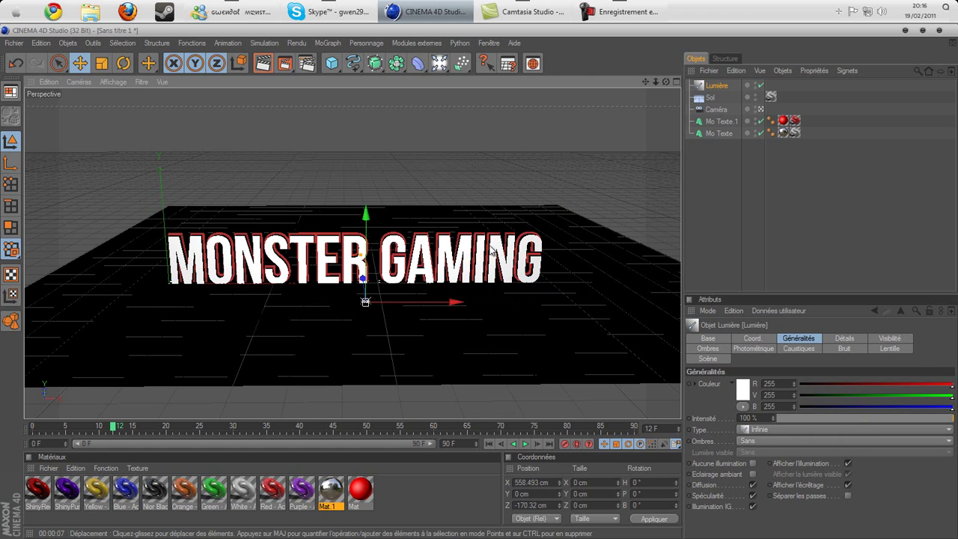
pyautogui.moveTo(373, 223); pyautogui.dragTo(379, 299)
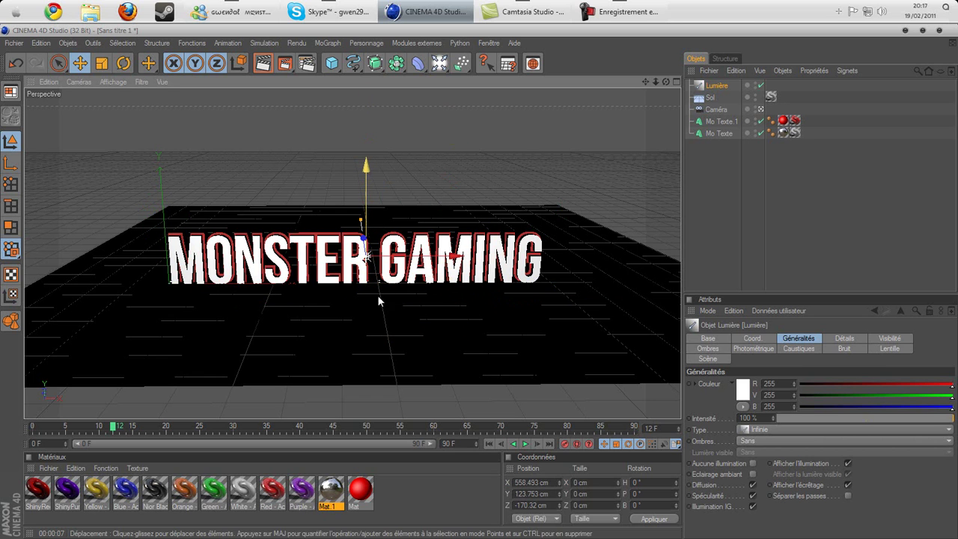
# Examine the infinite light's coordinate, base, shadow, scene, lens, visibility and detail settings.
pyautogui.click(773, 349)
pyautogui.click(769, 340)
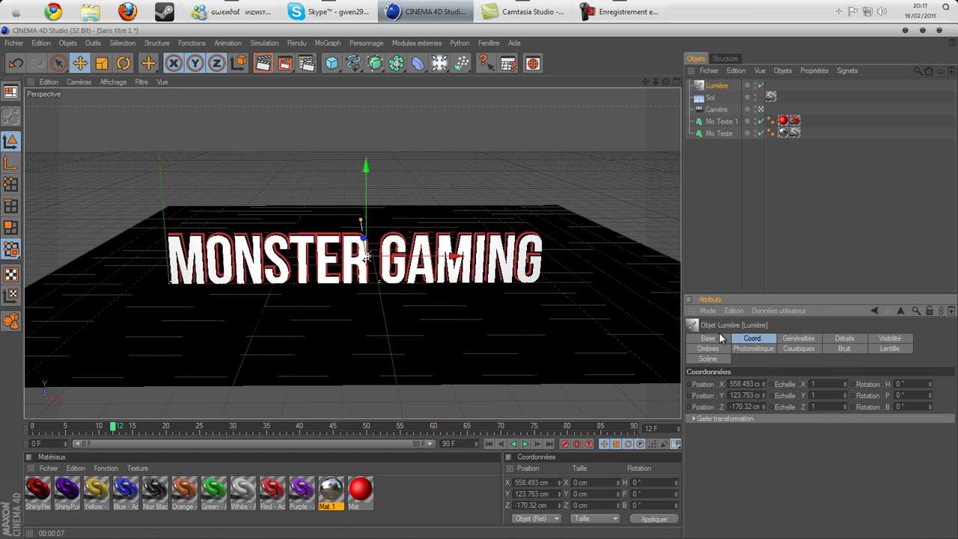
pyautogui.click(720, 338)
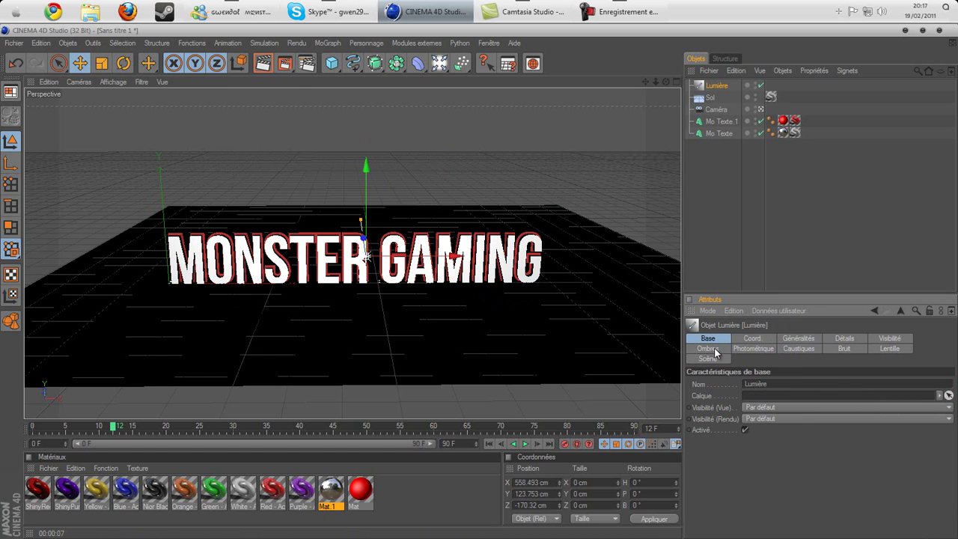
pyautogui.click(711, 349)
pyautogui.click(710, 358)
pyautogui.click(886, 348)
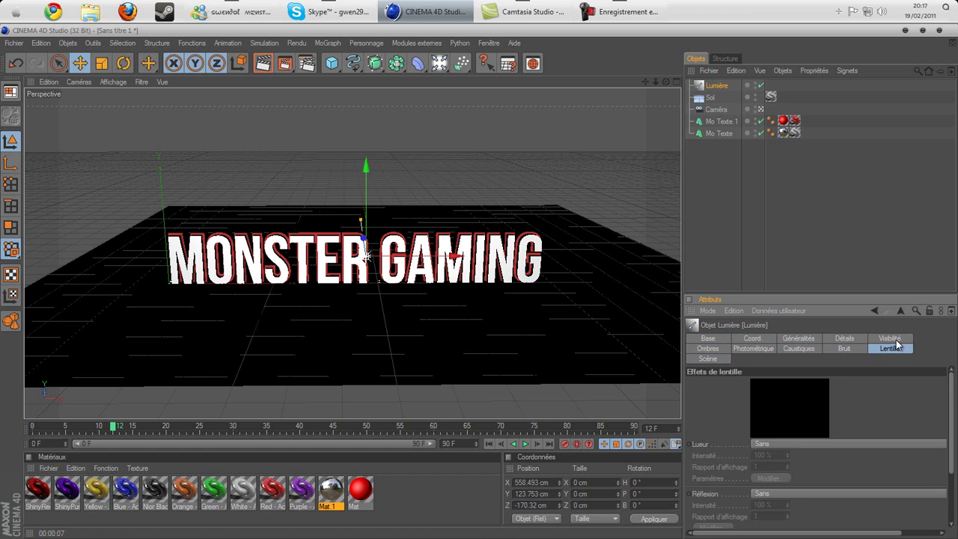
pyautogui.click(891, 338)
pyautogui.click(849, 338)
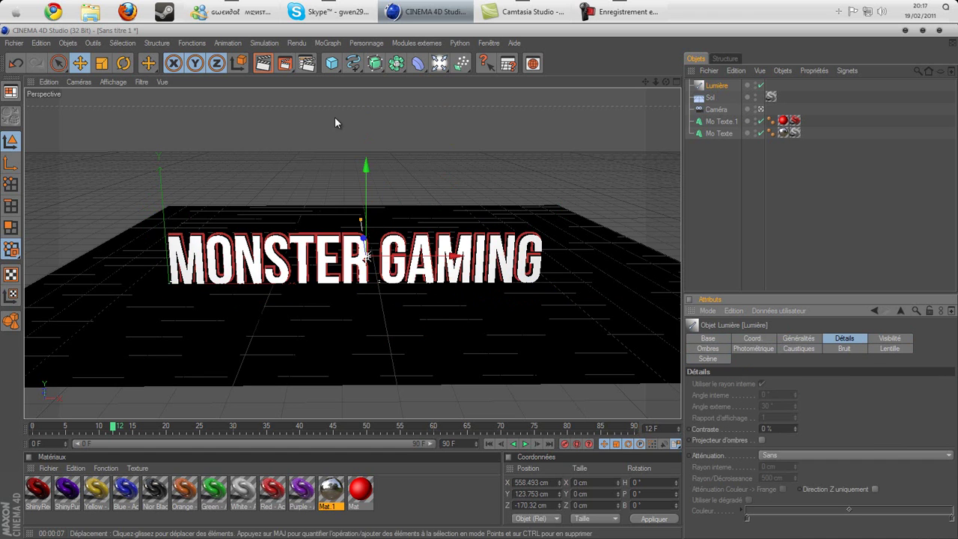
# Render the perspective view to check how the infinite light affects the text and floor.
pyautogui.click(263, 63)
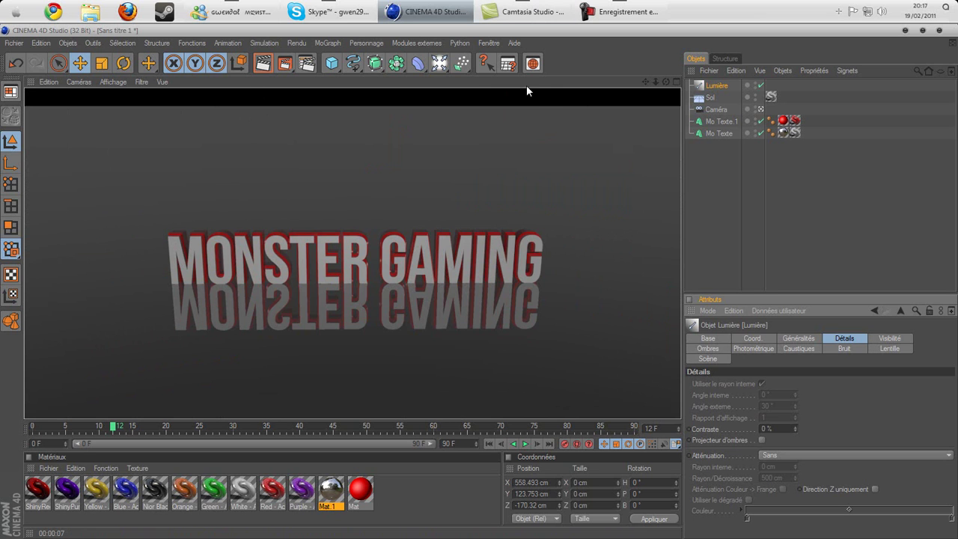
pyautogui.click(332, 64)
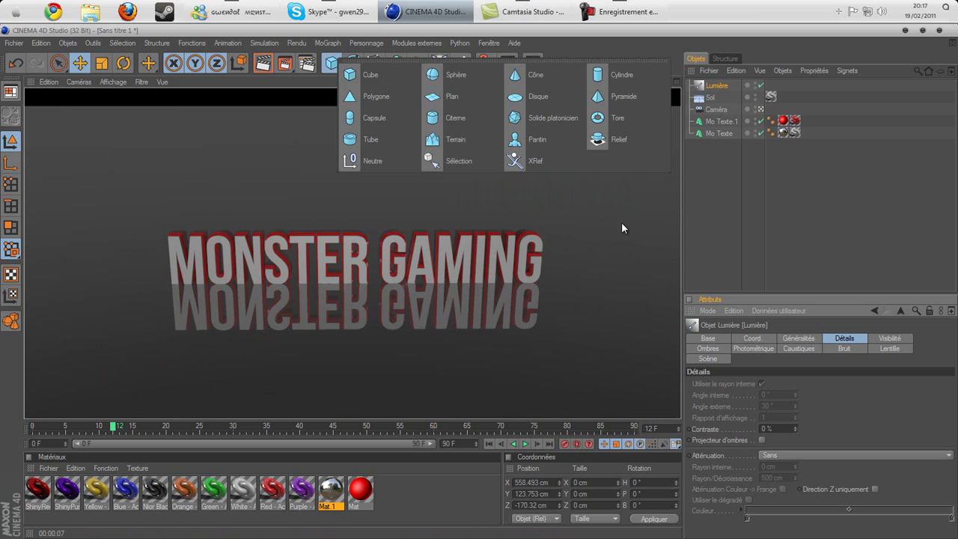
pyautogui.click(643, 12)
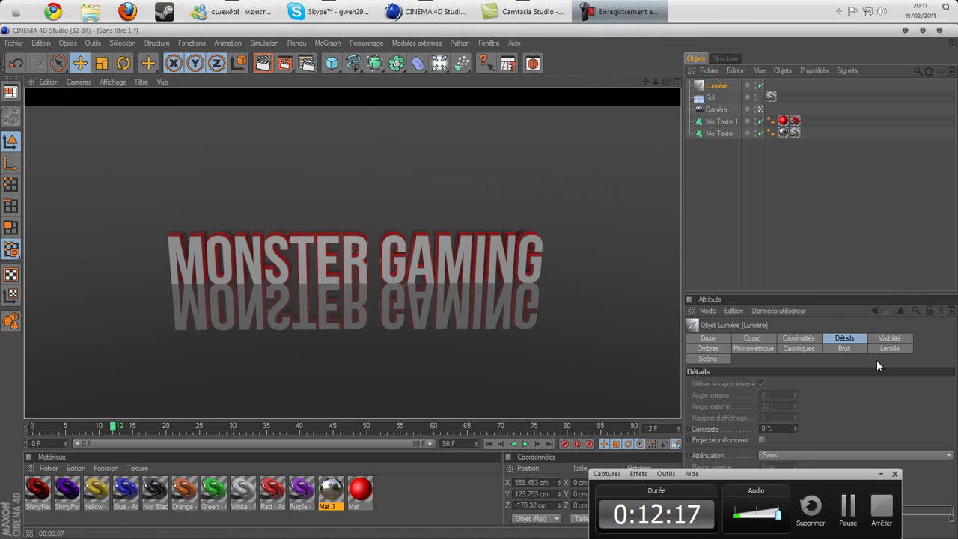